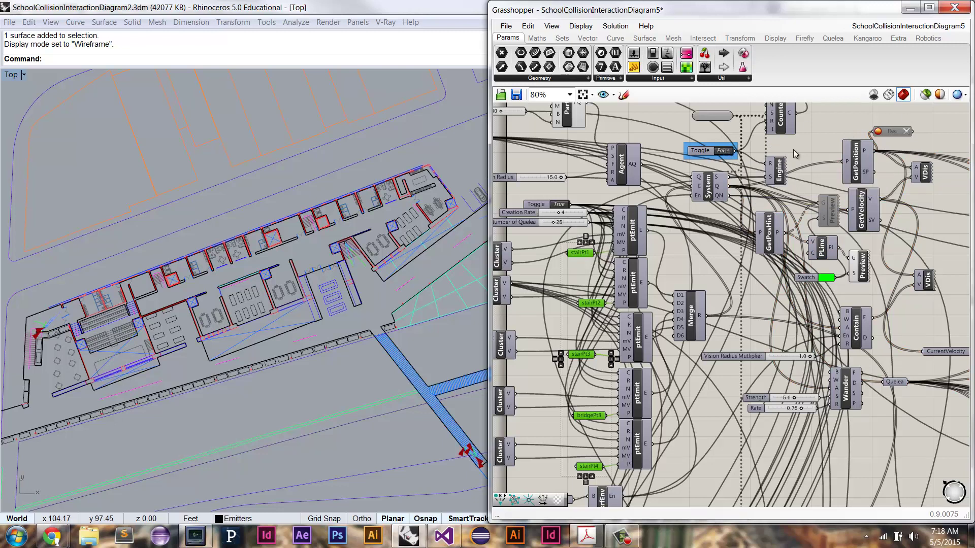
Switch to the PDF in Adobe Acrobat and read the learning-process figures and "The Algorithm" section on page 12.
left_click(689, 197)
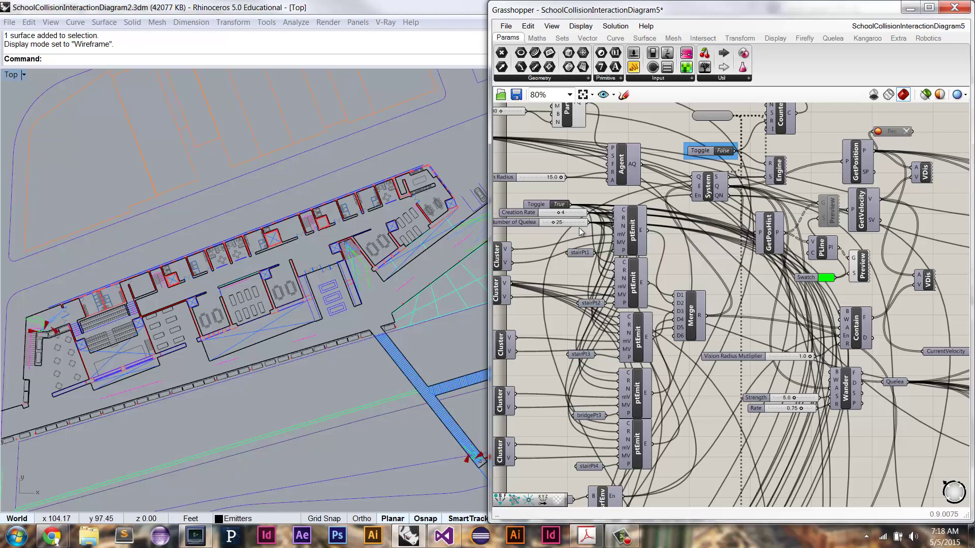
left_click(587, 536)
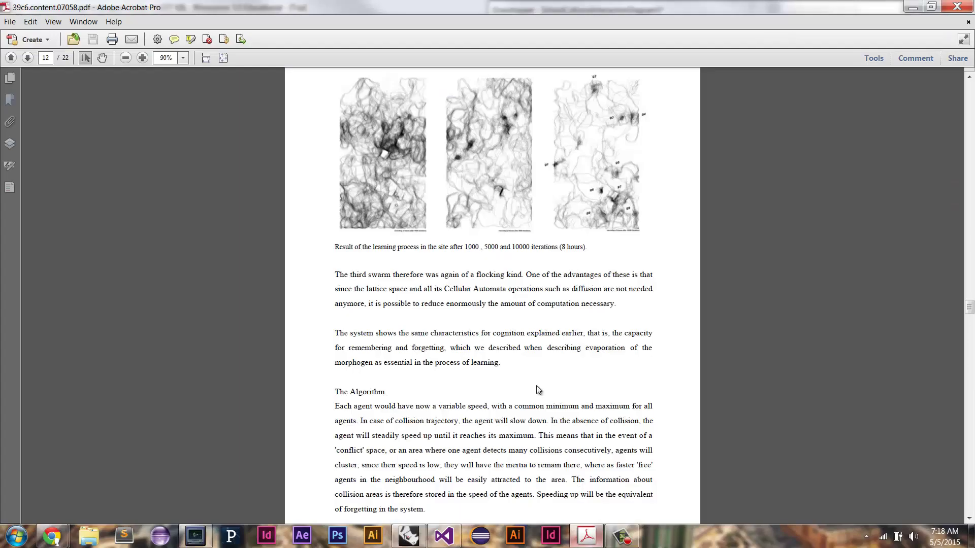
mouse_move(963, 309)
left_mouse_down()
mouse_move(967, 92)
mouse_move(970, 308)
left_mouse_up()
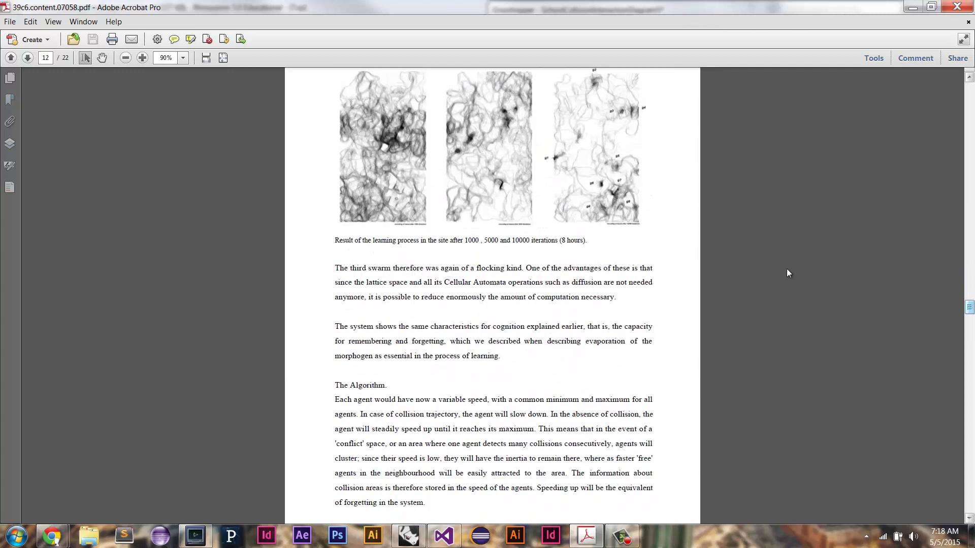
scroll(743, 239, "up", 1)
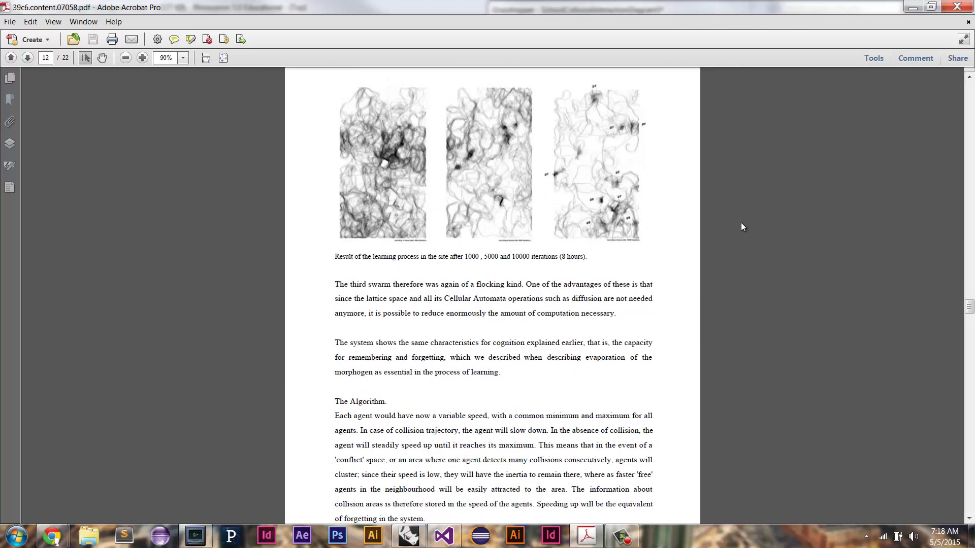
scroll(741, 226, "down", 1)
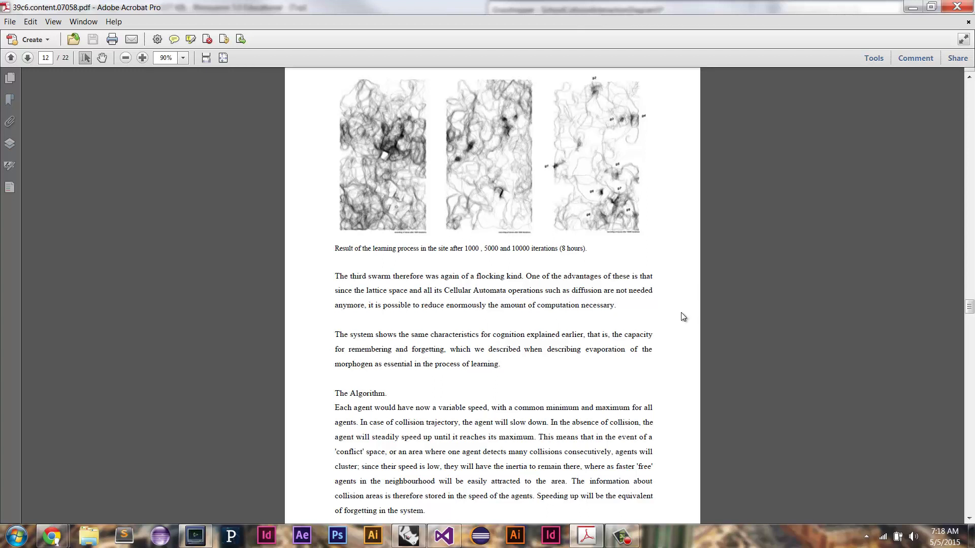
Switch back to Rhino and set the Top viewport's display mode to Grasshopper Geo Only.
left_click(409, 536)
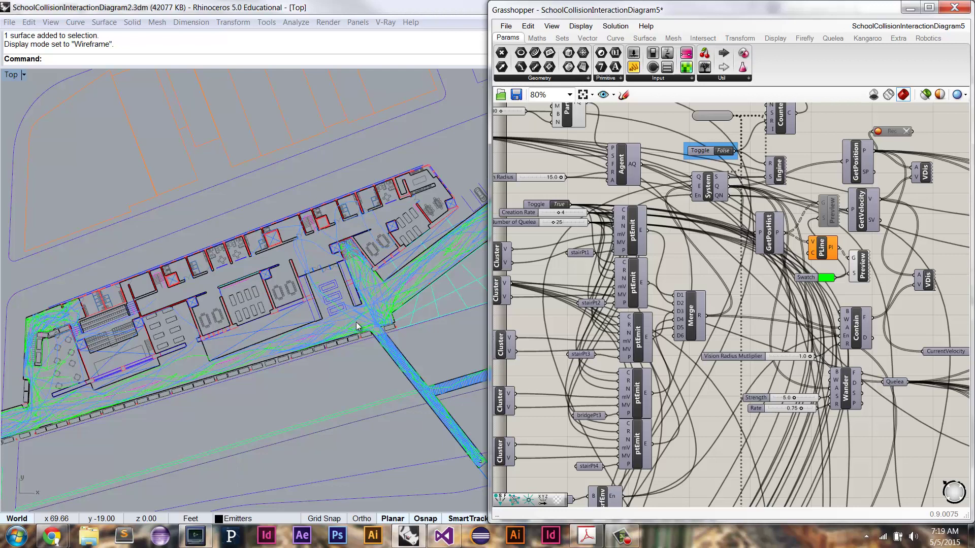
left_click(12, 76)
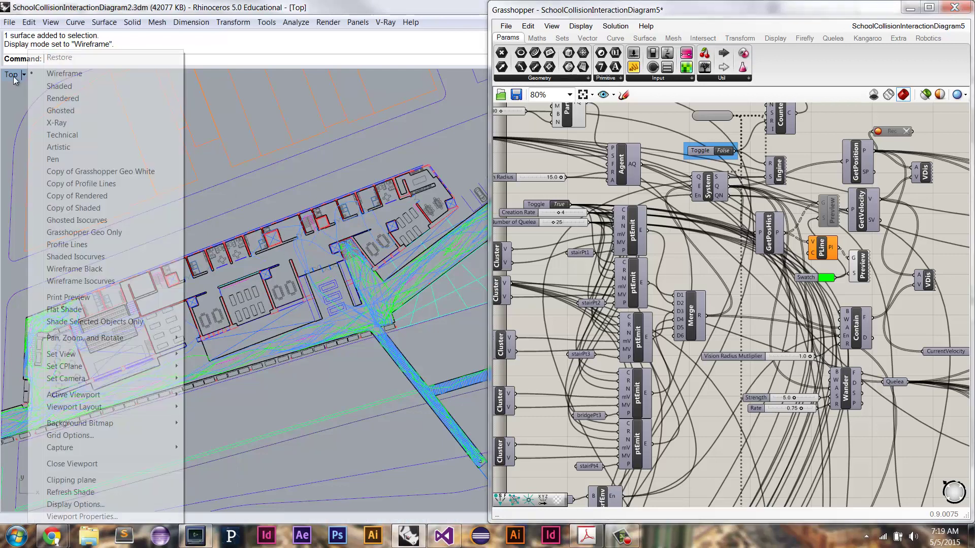
left_click(123, 233)
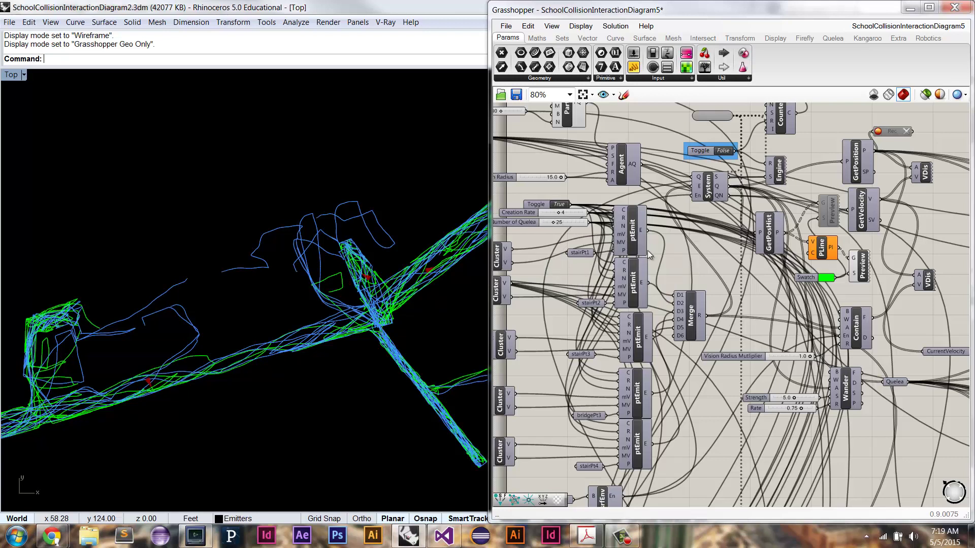
Switch to the Chrome window with the Axon-SpacialSystemsCirculation image and examine the building's circulation paths.
mouse_move(52, 535)
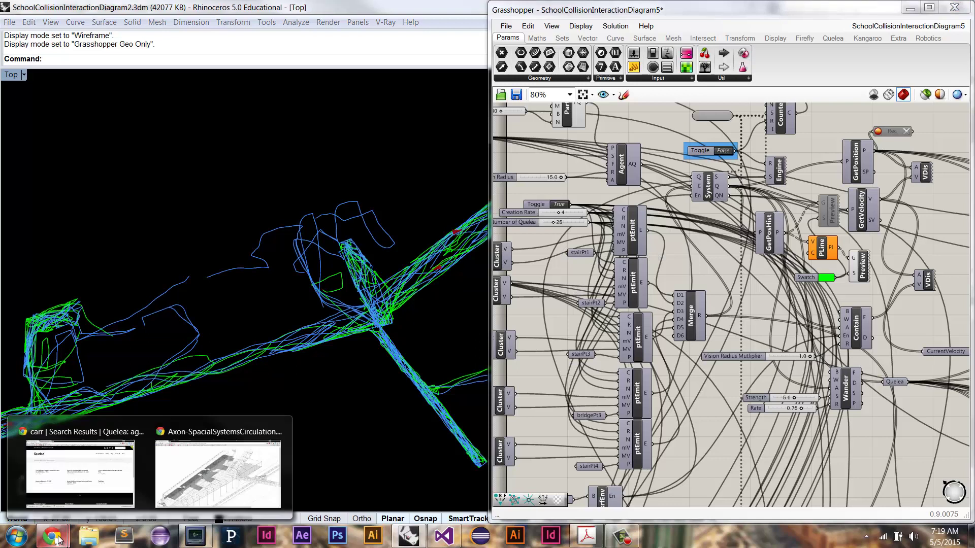
left_click(189, 469)
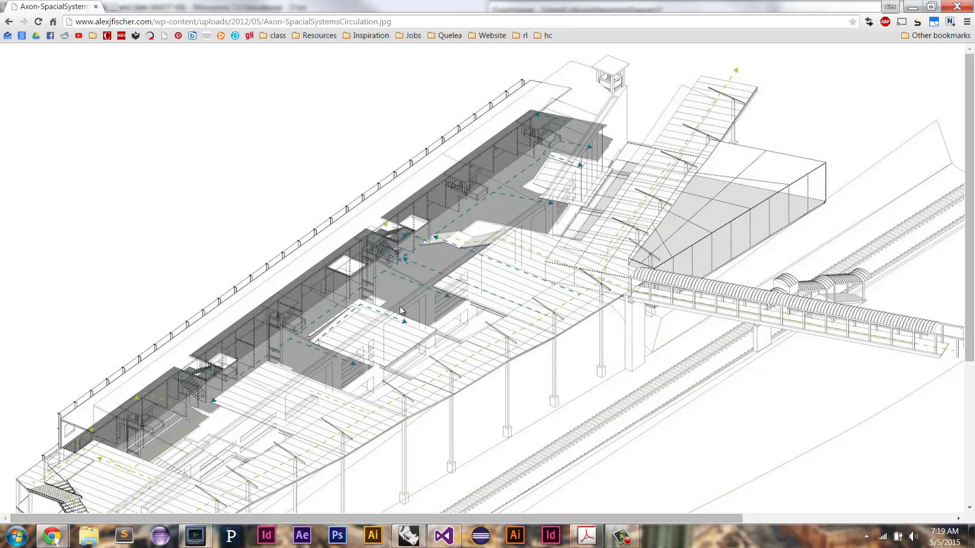
scroll(394, 310, "down", 2)
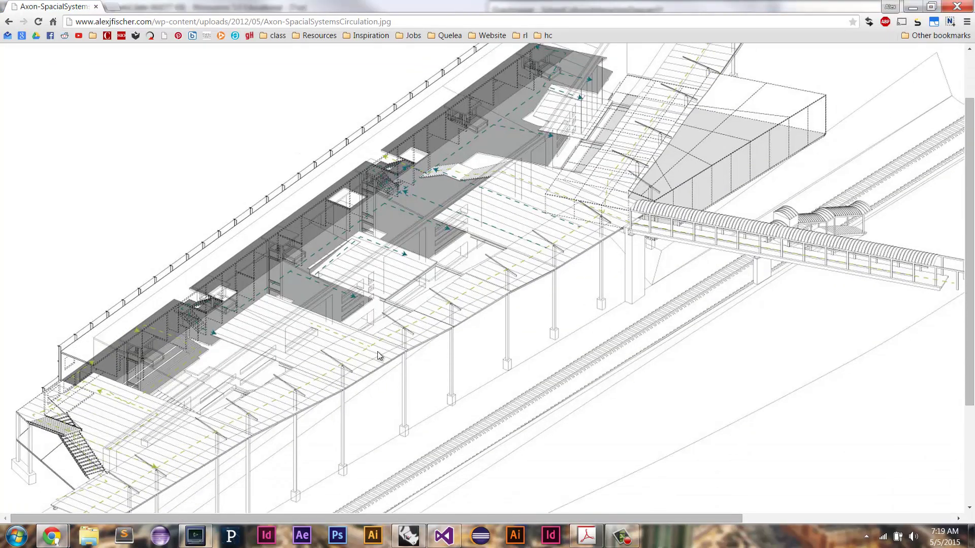
scroll(560, 208, "up", 1)
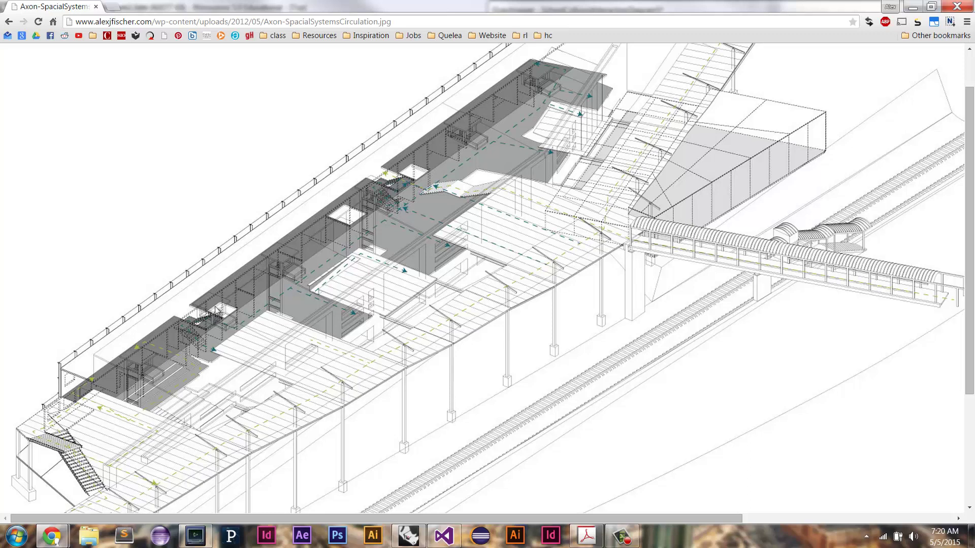
scroll(215, 309, "up", 1)
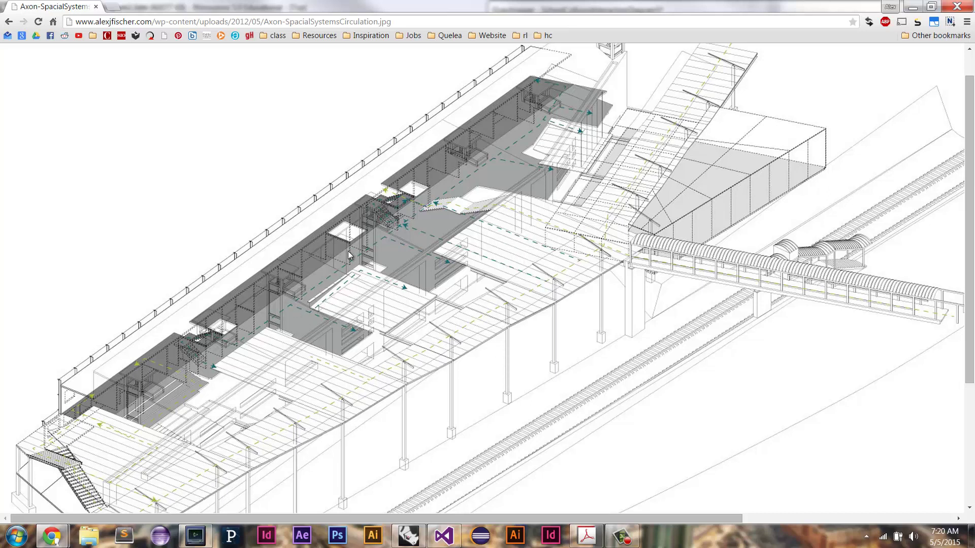
Return to Rhino, display the Top viewport as Shaded, and select the building's floor surface to inspect the circulation area.
left_click(415, 539)
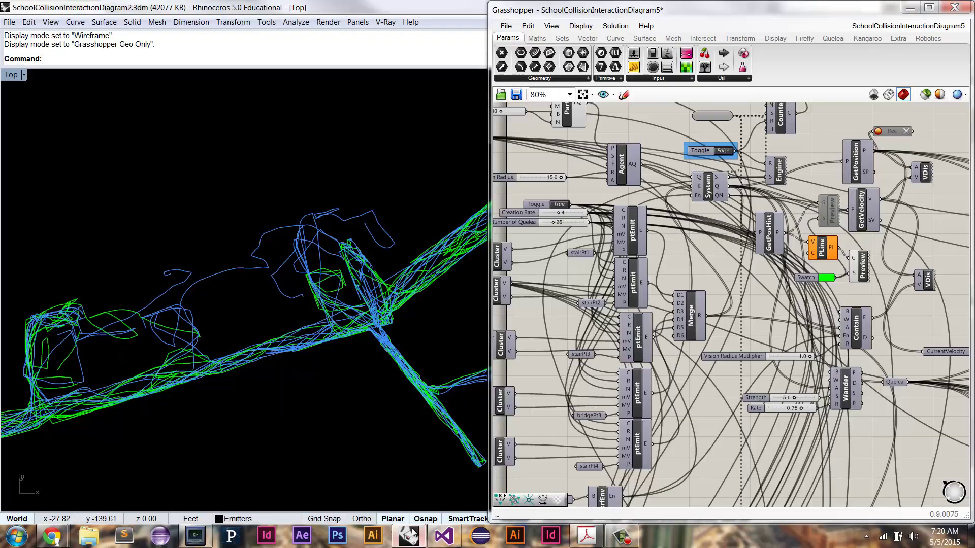
left_click(11, 78)
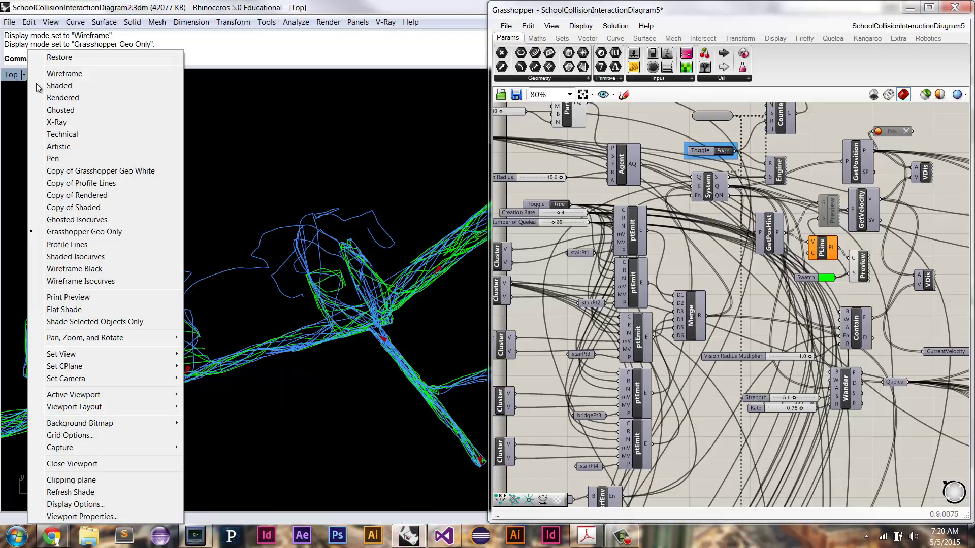
left_click(43, 91)
left_click(247, 277)
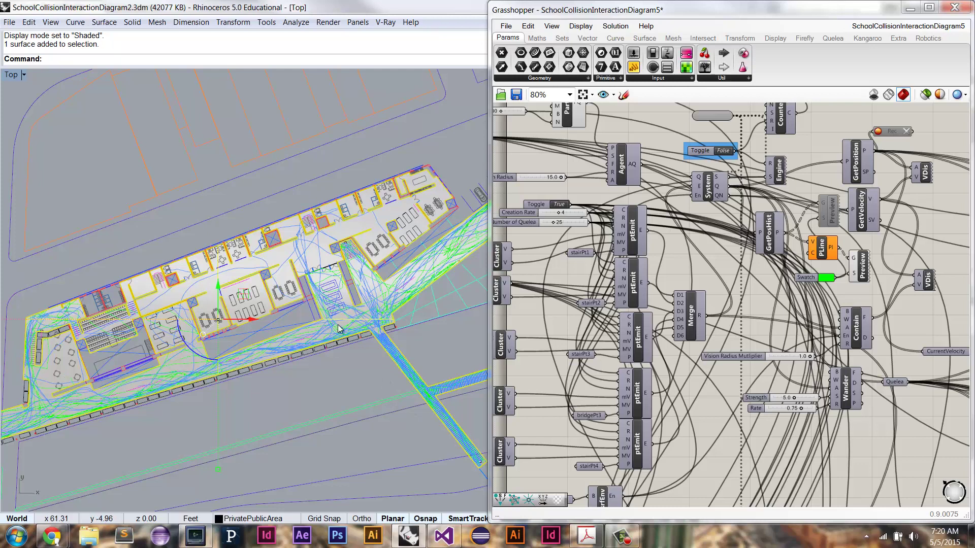
key("Escape")
left_click(345, 299)
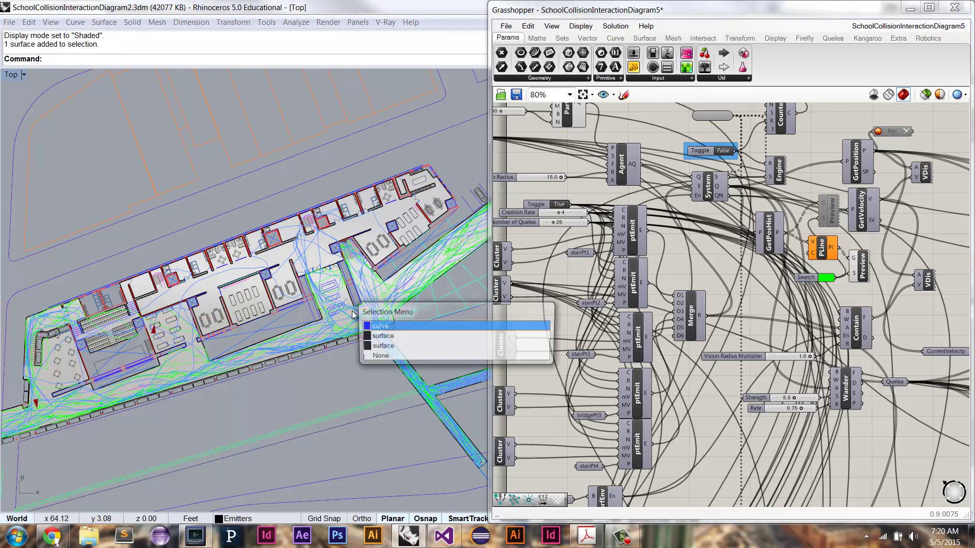
left_click(370, 322)
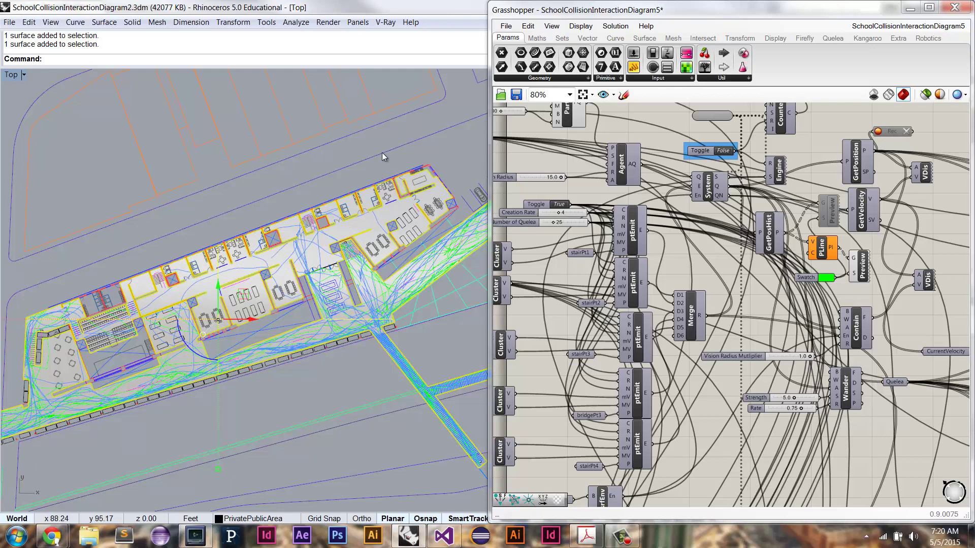
Set the Top viewport back to Grasshopper Geo Only and inspect the Counter component and its panel in the Grasshopper definition.
left_click(14, 74)
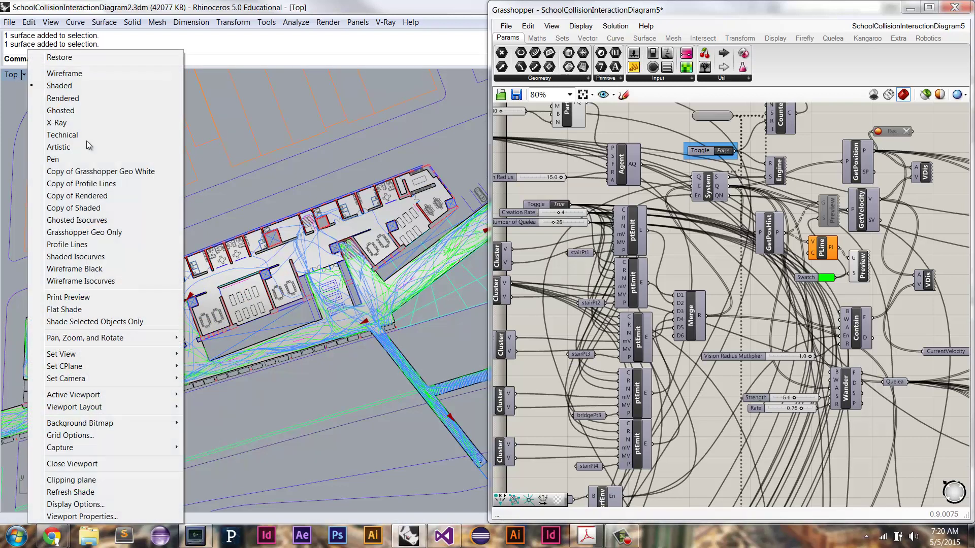
left_click(128, 232)
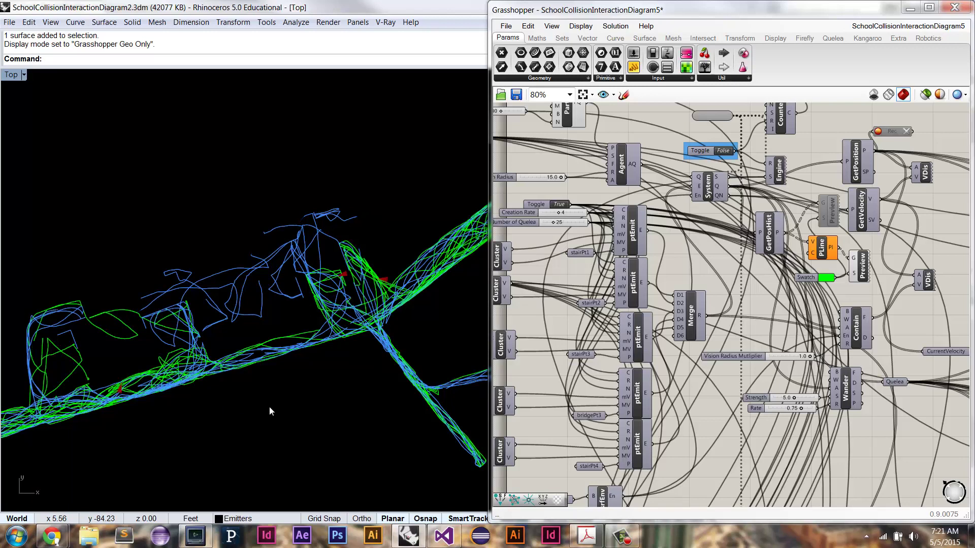
right_click_drag(271, 399, 275, 404)
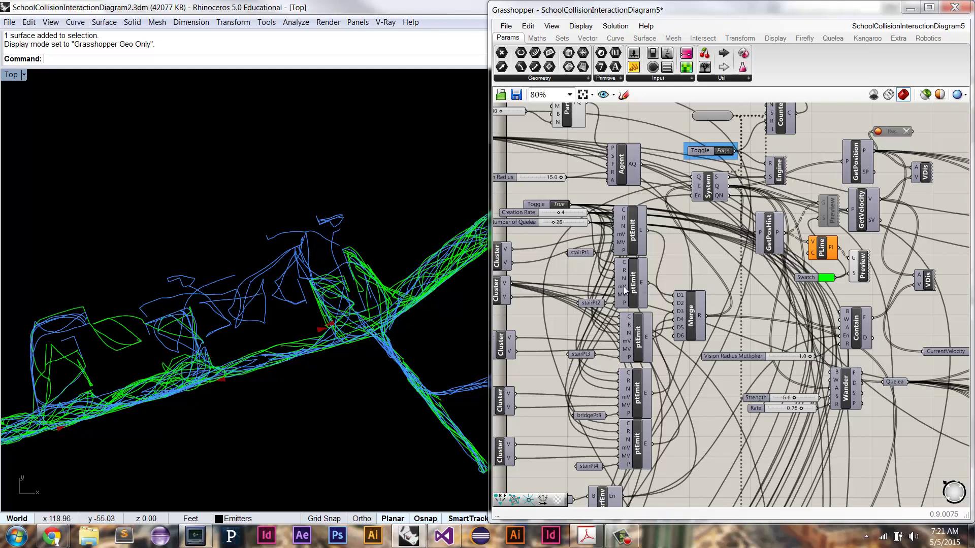
right_click_drag(639, 282, 635, 359)
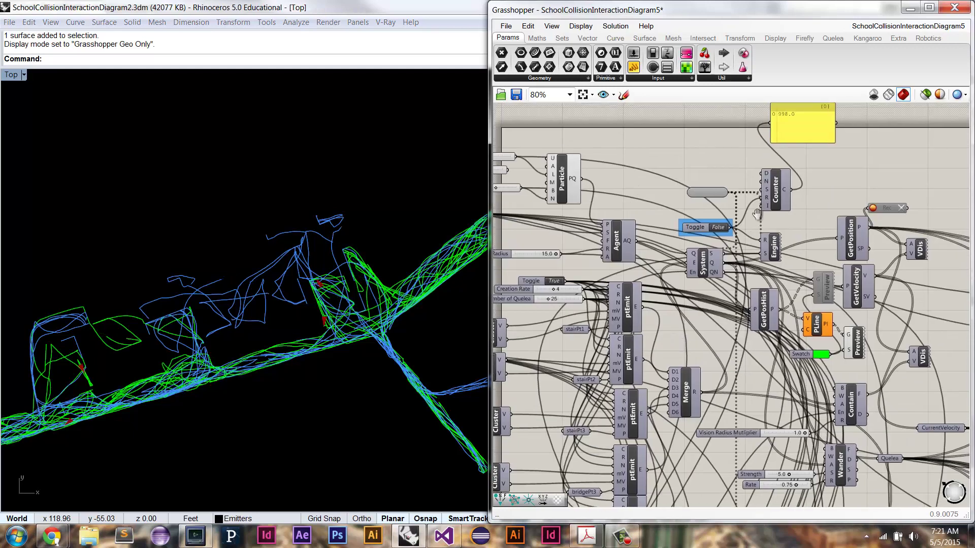
scroll(763, 196, "up", 1)
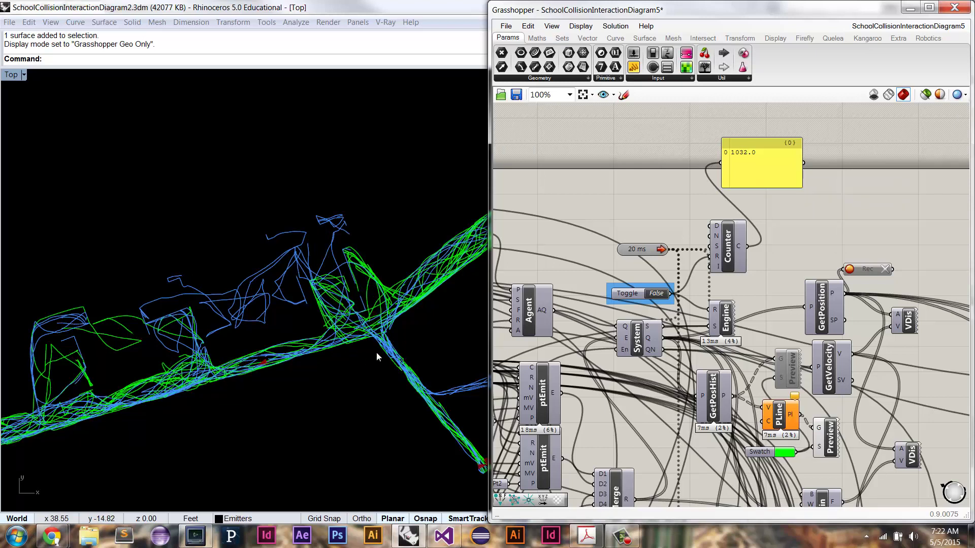
Compare the agent trails with the floor plan in Wireframe display, and restore Grasshopper Geo Only in the Top viewport.
left_click(17, 76)
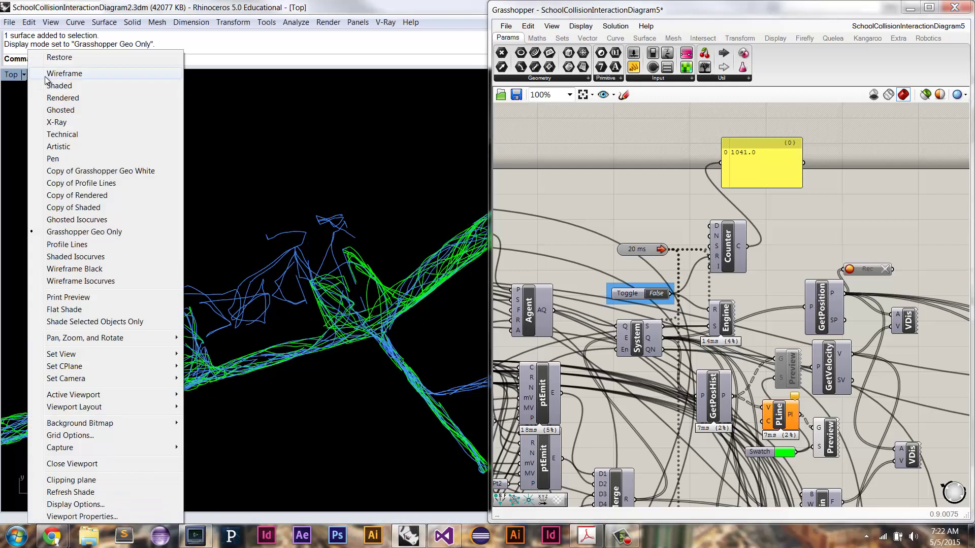
left_click(51, 72)
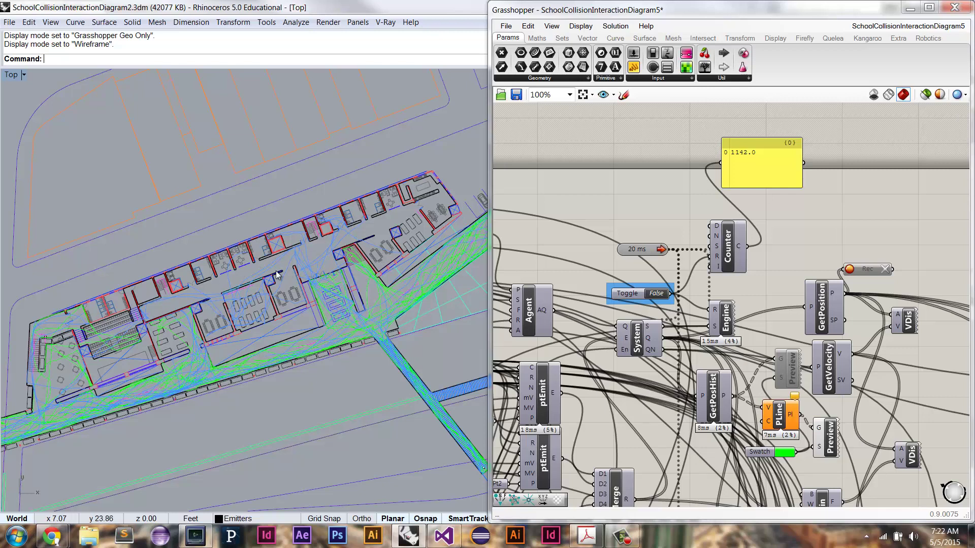
left_click(11, 79)
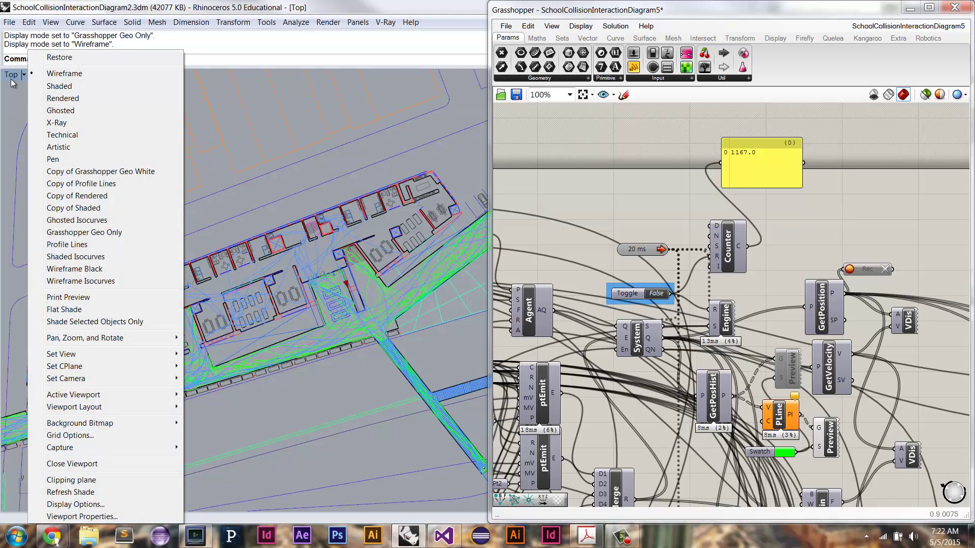
left_click(126, 233)
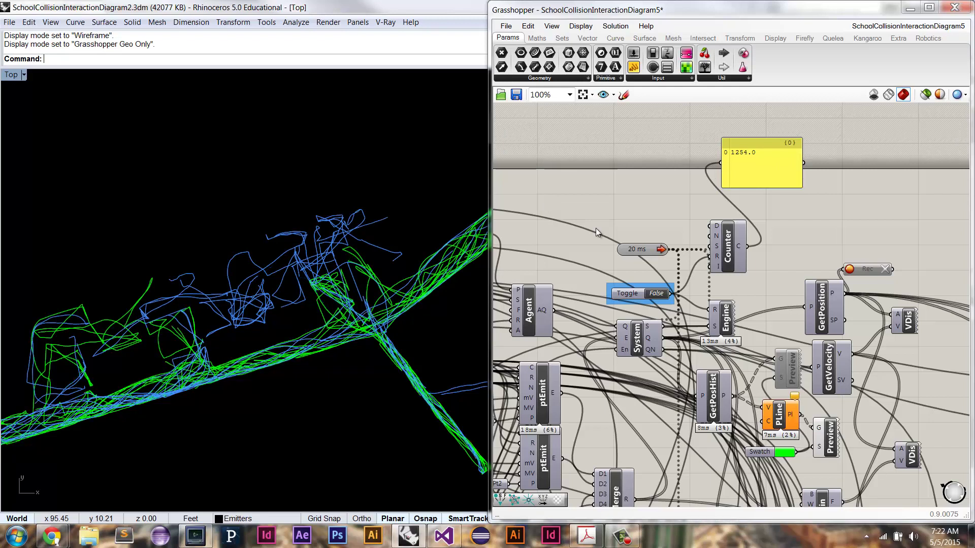
Examine the Grasshopper definition from the ptEmit and Wander components through the MaxSpeed and MinSpeed velocity rules to the collision slow-down group.
right_click_drag(607, 388, 672, 318)
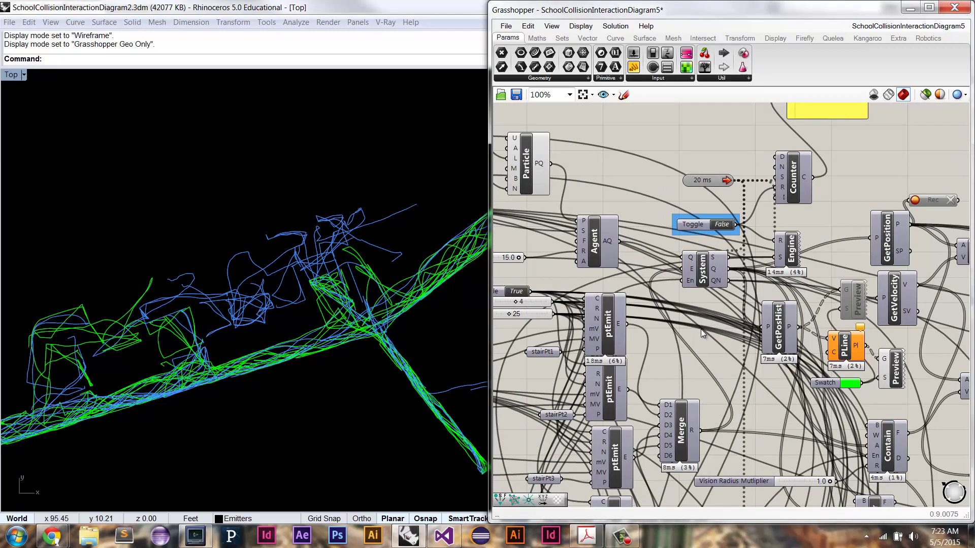
right_click_drag(710, 332, 710, 304)
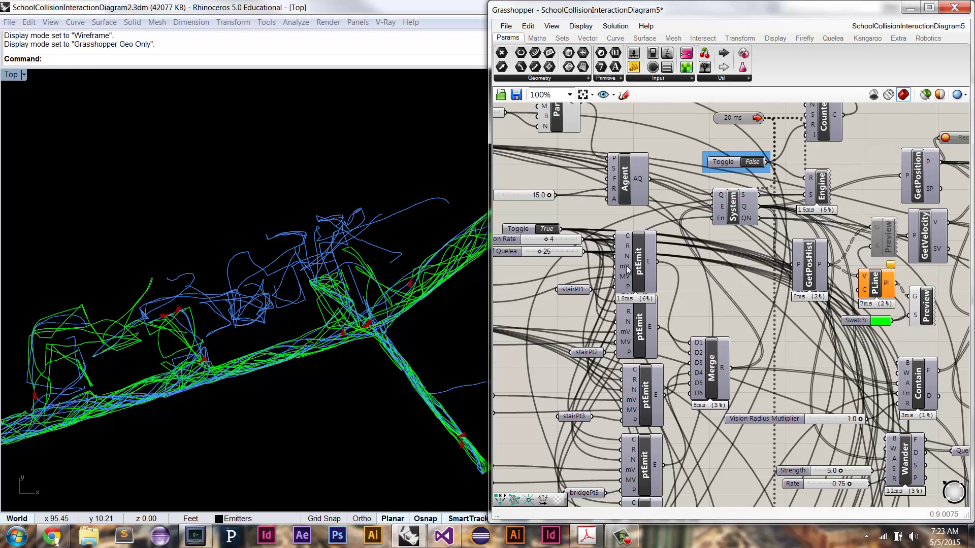
right_click_drag(828, 305, 758, 308)
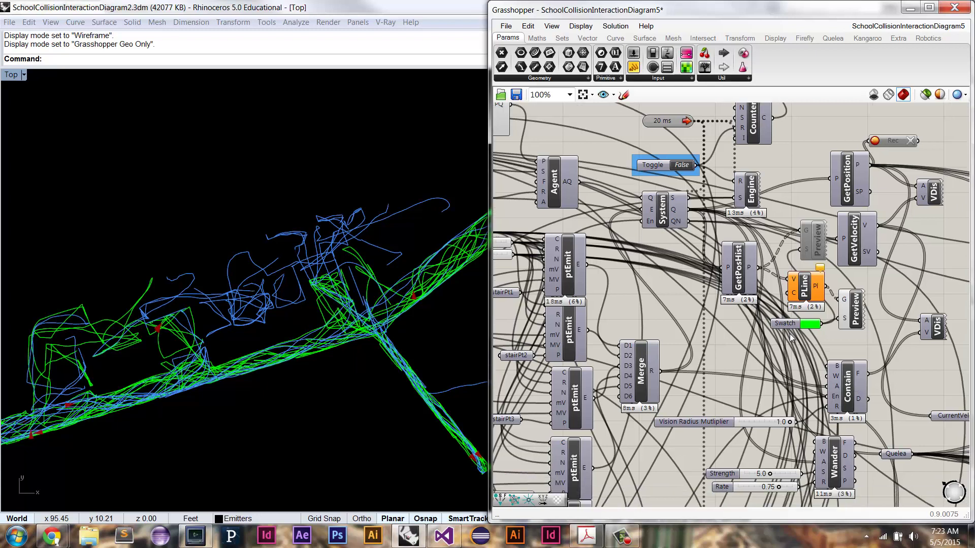
right_click_drag(837, 468, 737, 387)
right_click_drag(850, 389, 654, 346)
right_click_drag(974, 292, 870, 330)
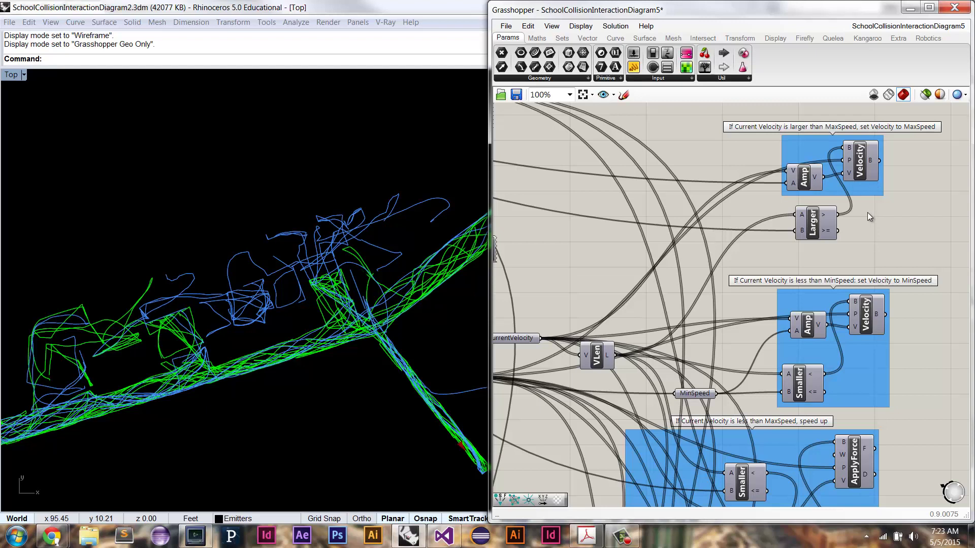
right_click_drag(862, 296, 859, 219)
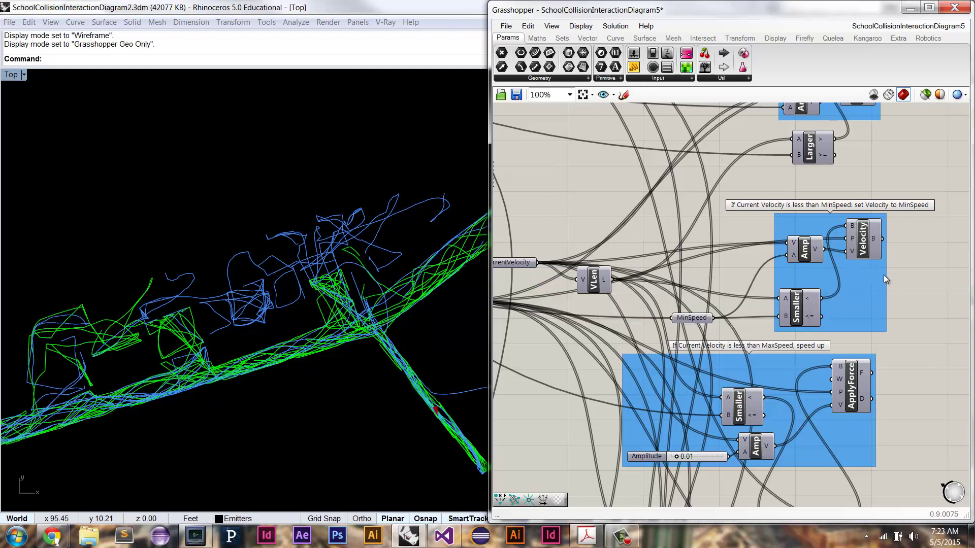
right_click_drag(839, 295, 839, 242)
right_click_drag(827, 332, 851, 300)
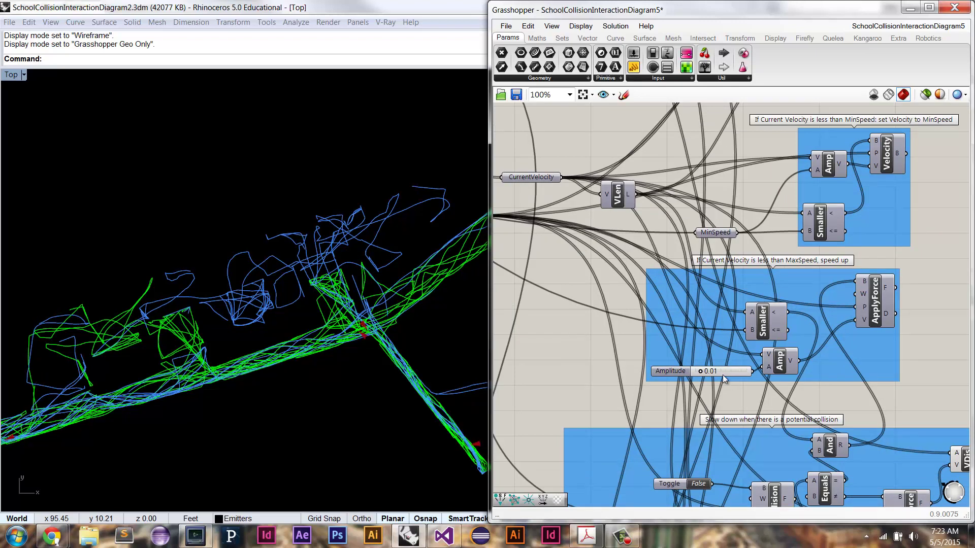
right_click_drag(819, 390, 822, 324)
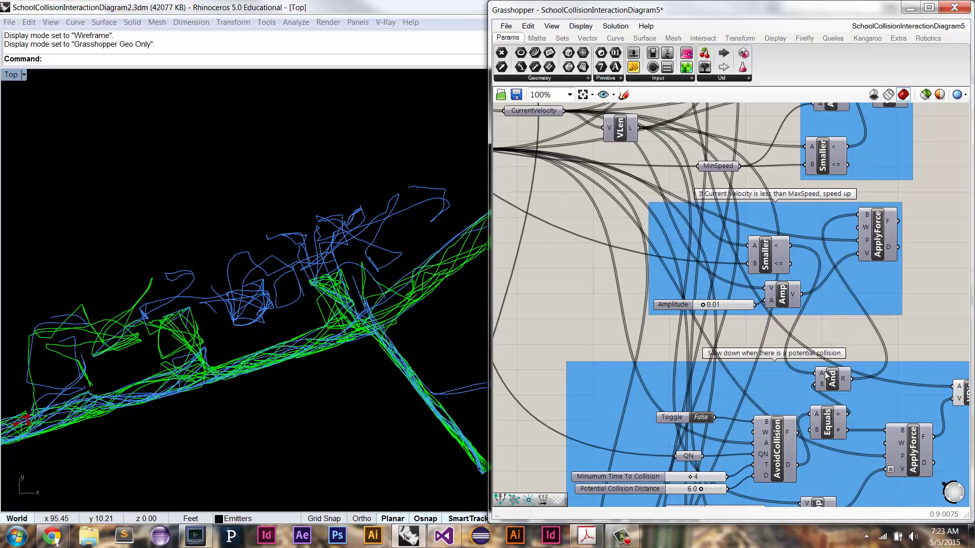
right_click_drag(809, 376, 778, 303)
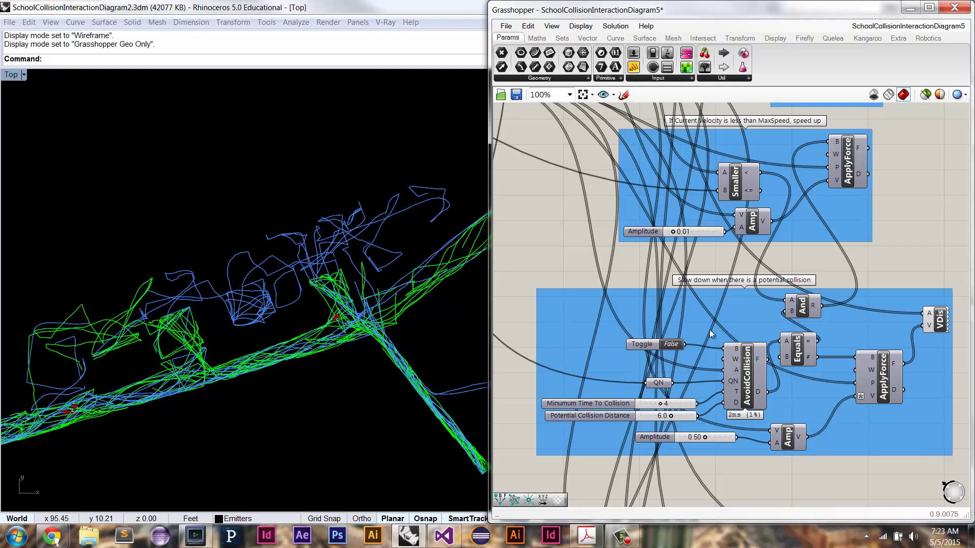
Examine the Grasshopper definition from the collision slow-down group back through the Wander, Merge and ptEmit components to the Counter and its panel.
scroll(711, 325, "down", 2)
scroll(726, 323, "down", 2)
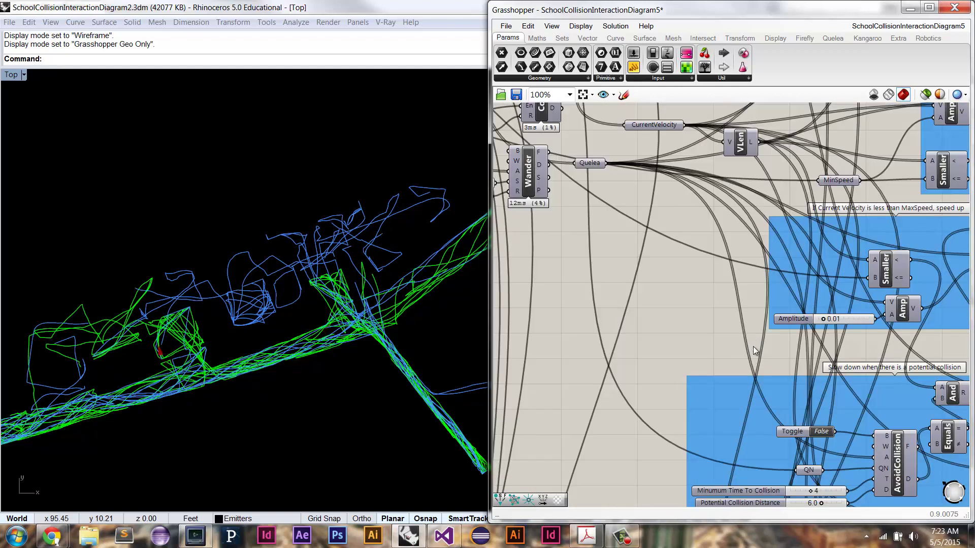
scroll(793, 298, "down", 5)
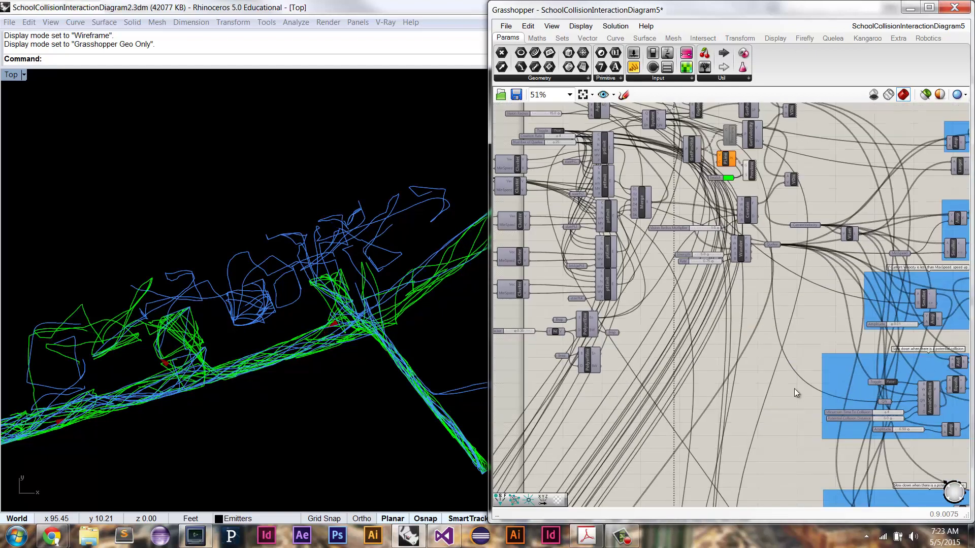
right_click_drag(794, 406, 794, 324)
right_click_drag(800, 399, 791, 330)
mouse_move(793, 441)
right_mouse_down()
mouse_move(789, 404)
mouse_move(789, 509)
right_mouse_up()
mouse_move(734, 333)
right_mouse_down()
mouse_move(732, 433)
mouse_move(728, 359)
right_mouse_up()
scroll(741, 375, "up", 5)
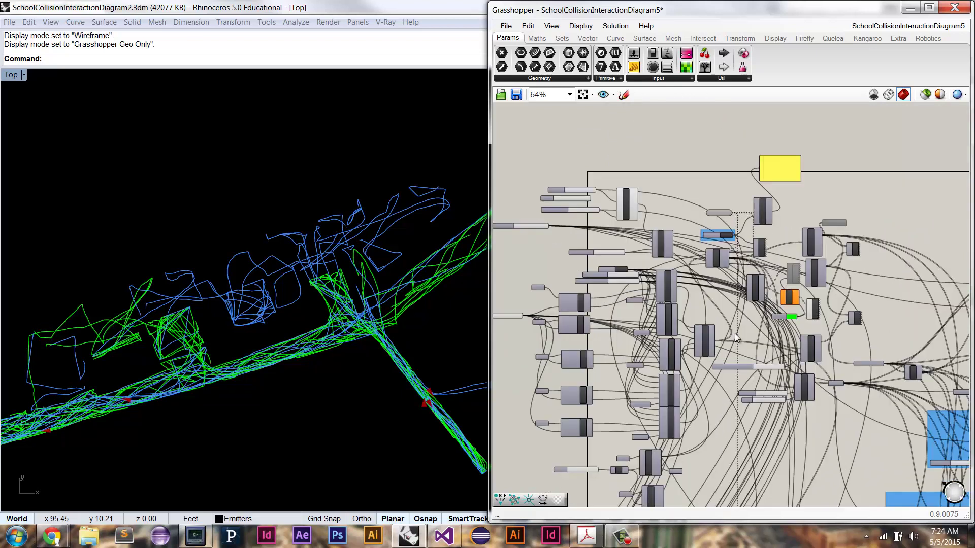
right_click_drag(735, 336, 772, 312)
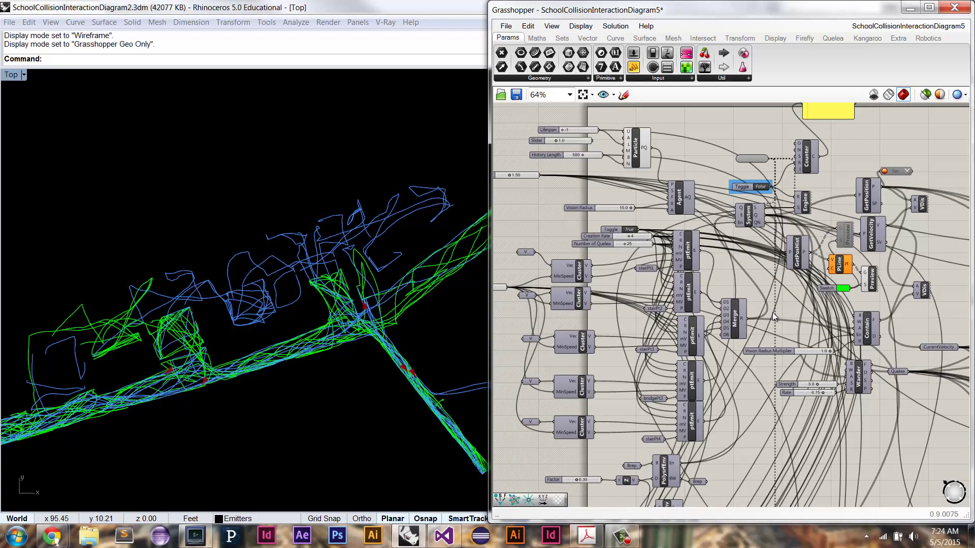
right_click_drag(738, 257, 710, 267)
right_click_drag(796, 151, 773, 199)
scroll(773, 199, "up", 3)
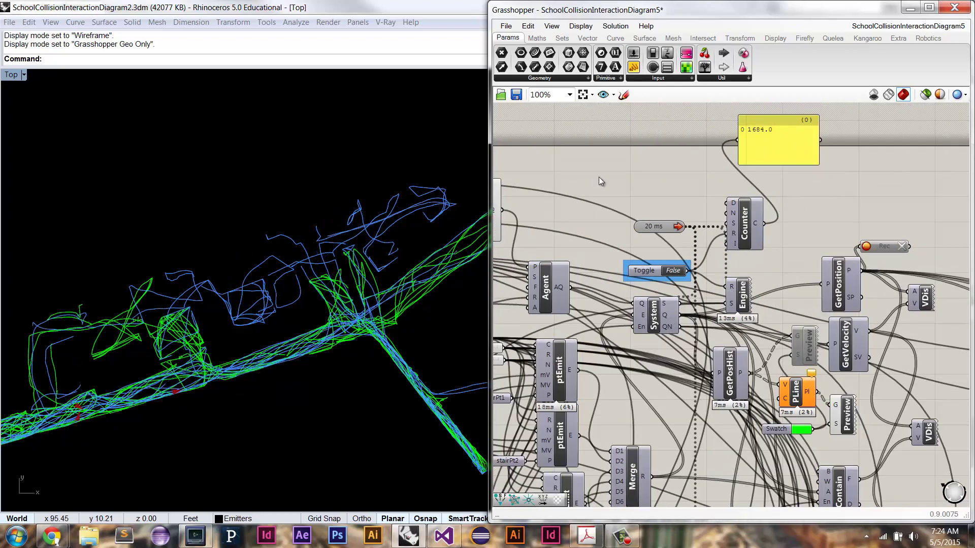
Check the trails over the floor plan in Wireframe display, and return the Top viewport to Grasshopper Geo Only.
left_click(24, 75)
left_click(43, 99)
left_click(23, 75)
left_click(50, 188)
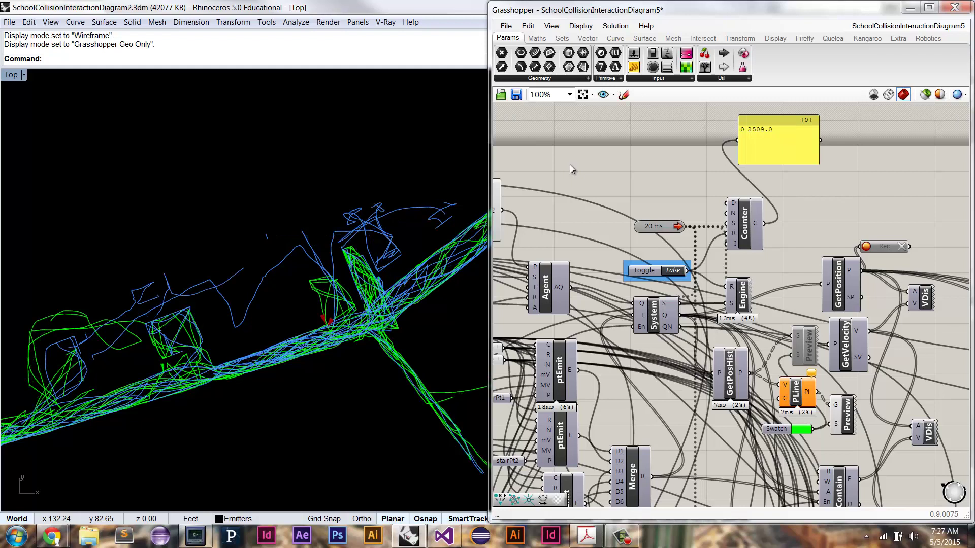
Minimize Grasshopper to compare the trails across the full Top viewport in Wireframe, and switch the display back to Grasshopper Geo Only.
left_click(910, 7)
right_click(16, 75)
left_click(25, 93)
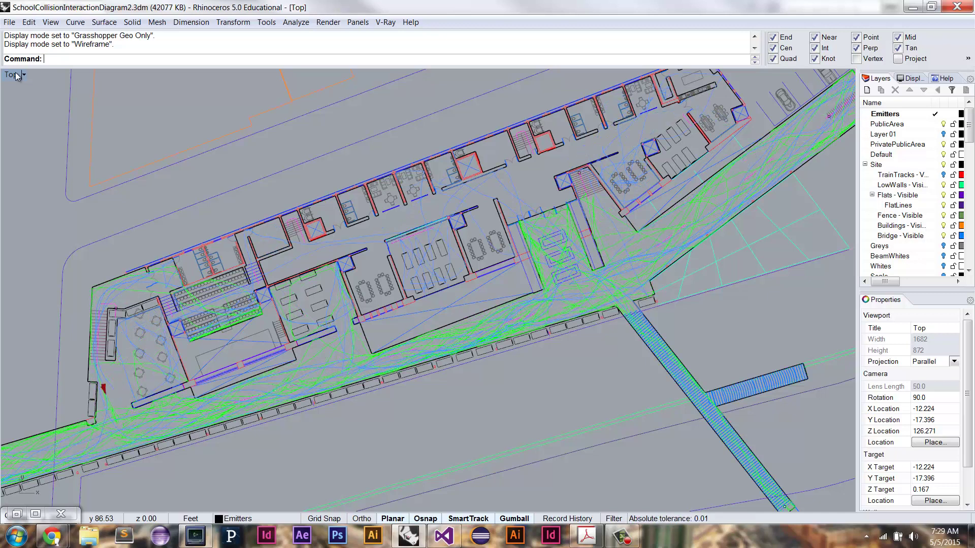
left_click(17, 76)
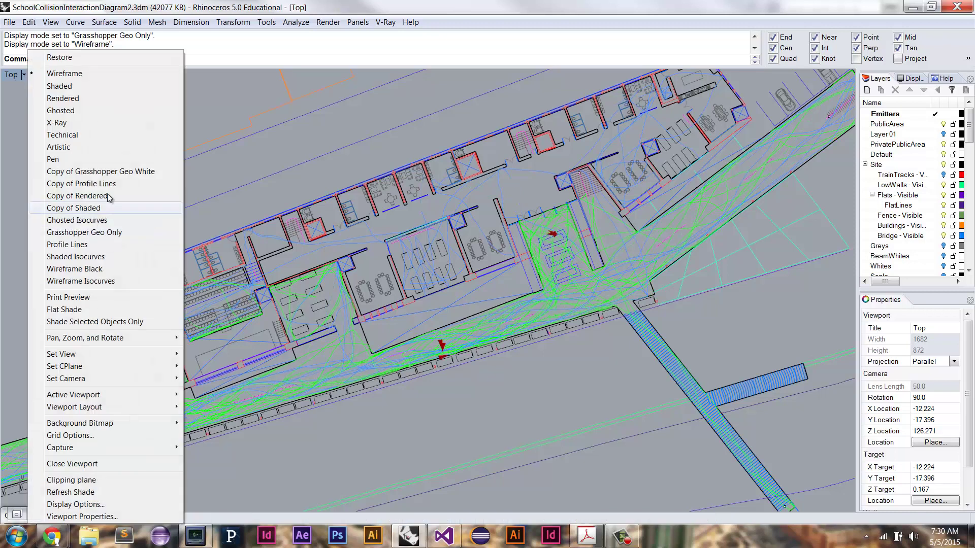
left_click(76, 187)
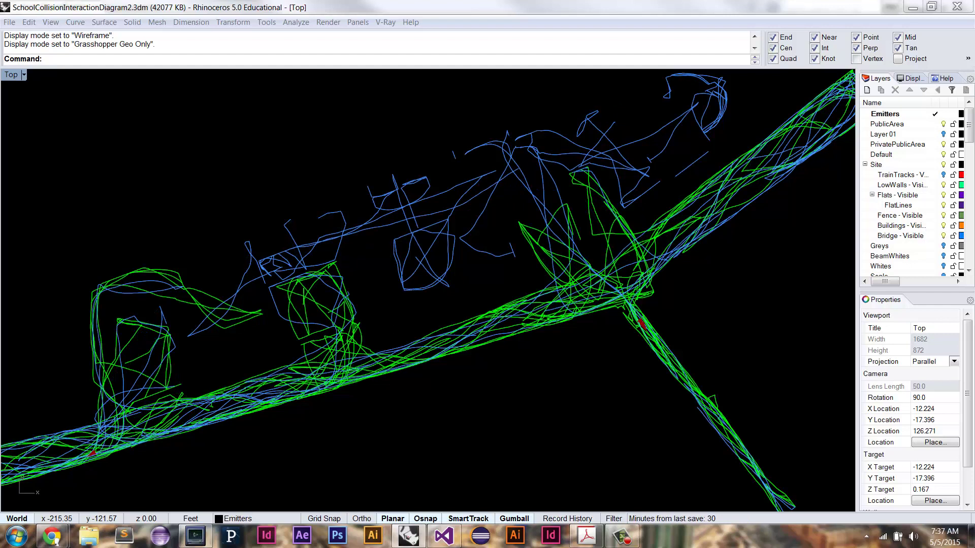
Bring Grasshopper back to read the Counter panel, and highlight "10000 iterations (8 hours)" in the learning-process figure caption of the Acrobat PDF.
left_click_drag(0, 173, 102, 113)
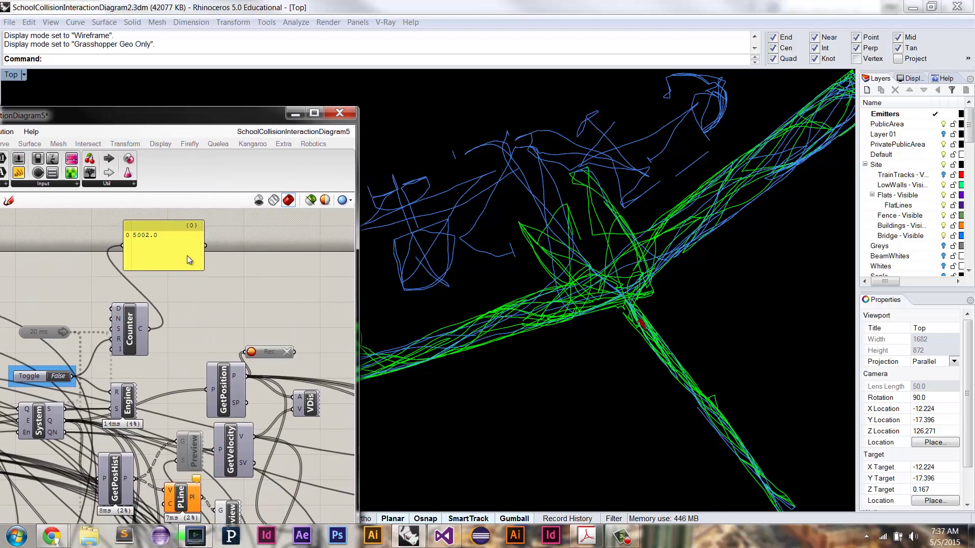
left_click(585, 535)
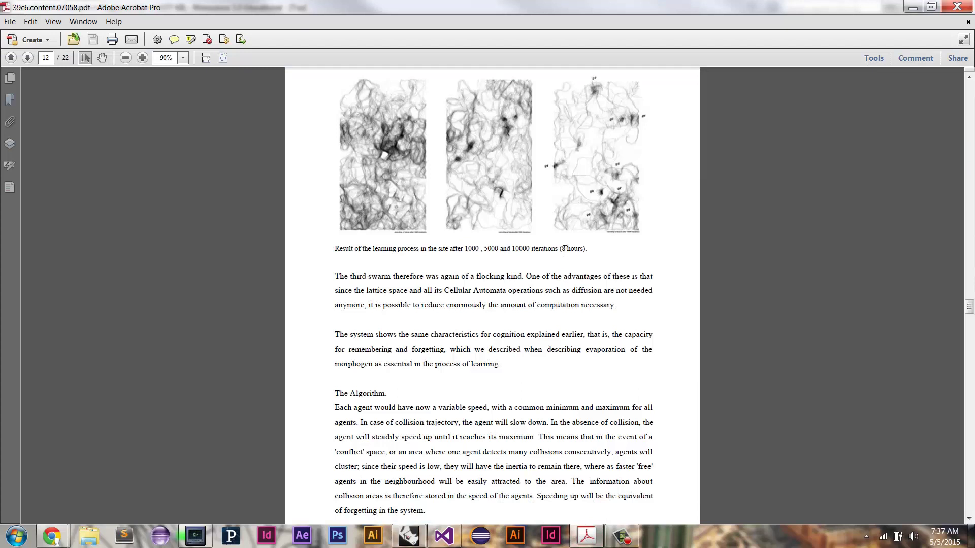
left_click_drag(516, 249, 589, 251)
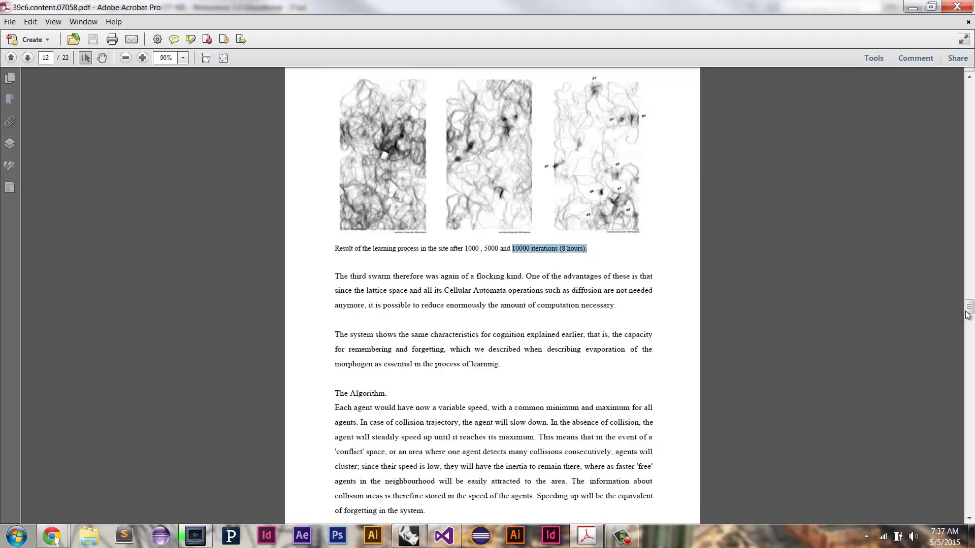
mouse_move(969, 307)
left_mouse_down()
mouse_move(971, 84)
mouse_move(971, 321)
mouse_move(968, 313)
left_mouse_up()
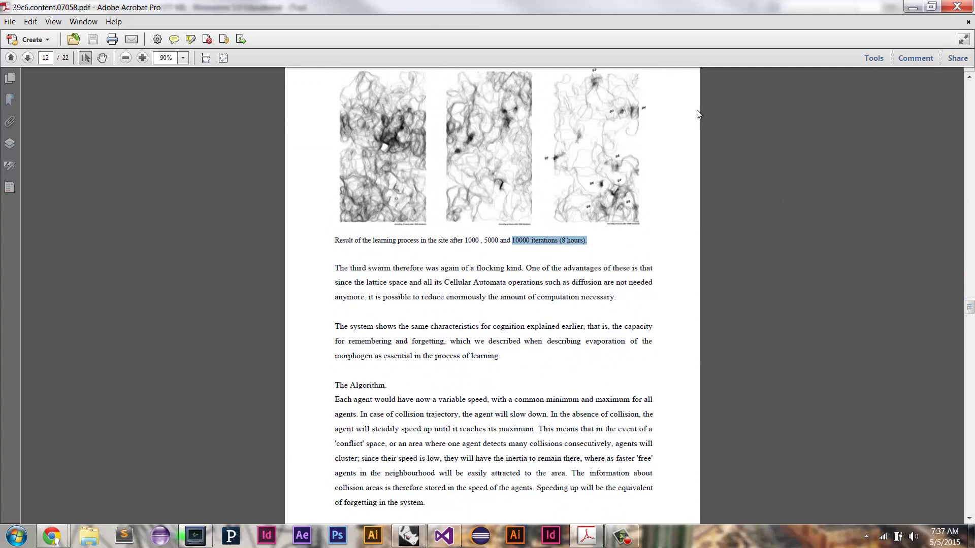
Minimize the PDF and dock the Grasshopper window over half of the screen, beside the Rhino Top viewport.
left_click(913, 7)
left_click_drag(195, 117, 0, 75)
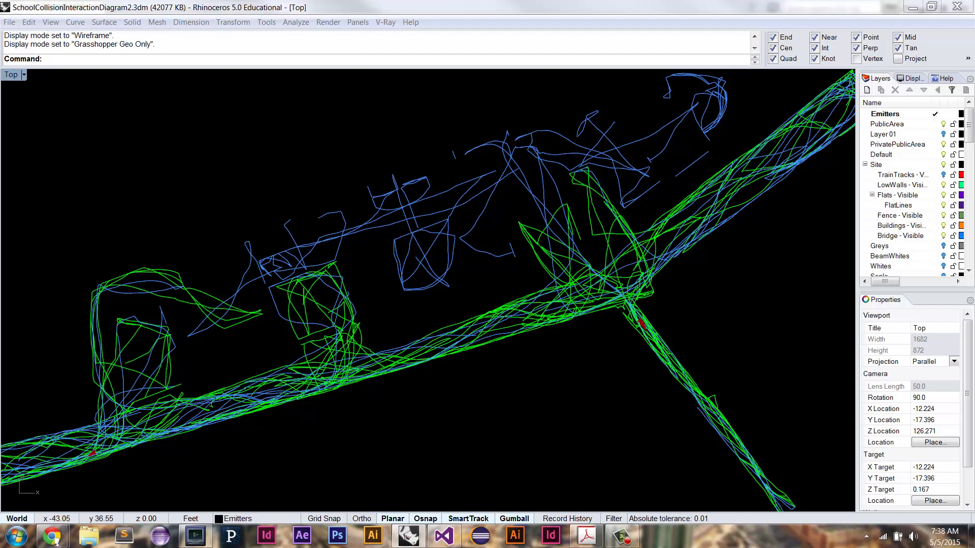
left_click_drag(0, 208, 974, 124)
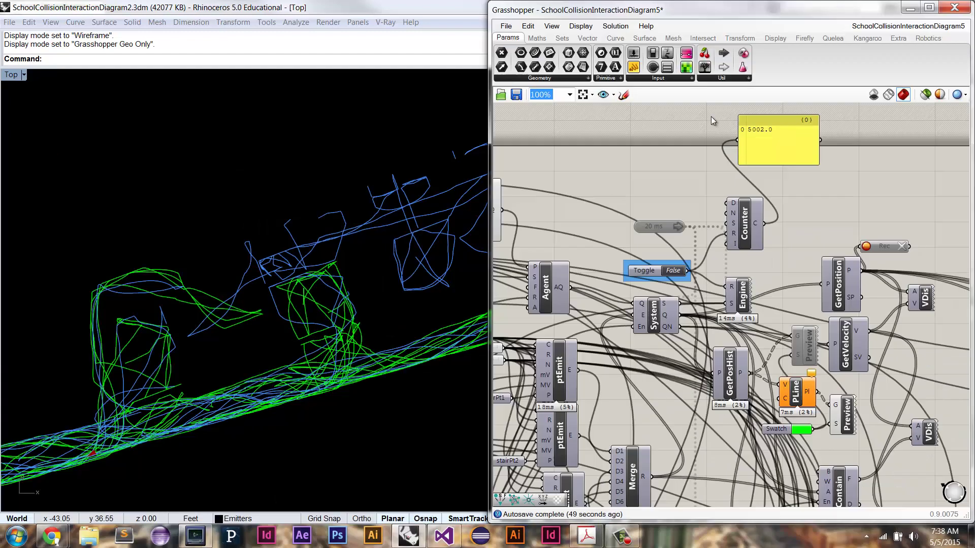
Try Wireframe and settle on Wireframe Black for the Top viewport, with the whole building and its trails in view.
scroll(222, 162, "down", 5)
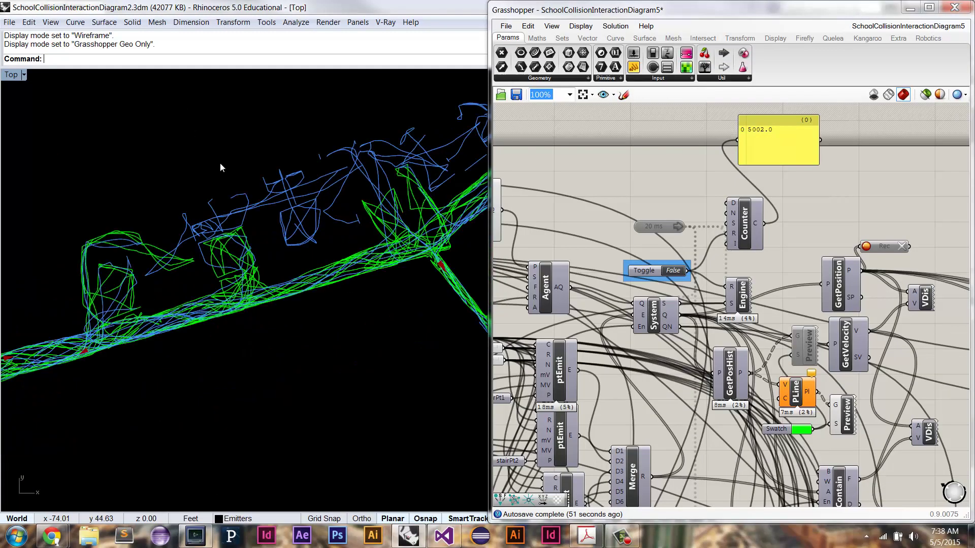
scroll(233, 164, "up", 5)
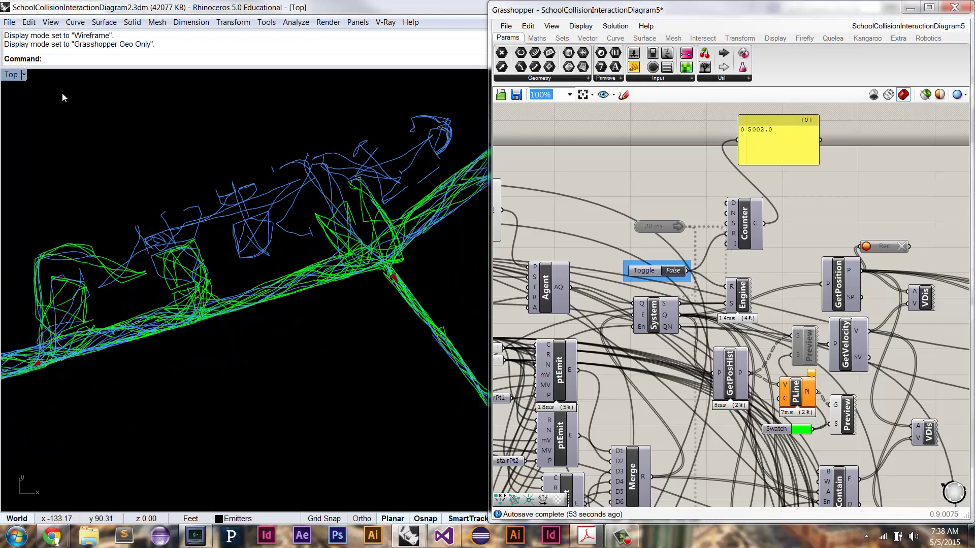
left_click(12, 75)
left_click(41, 71)
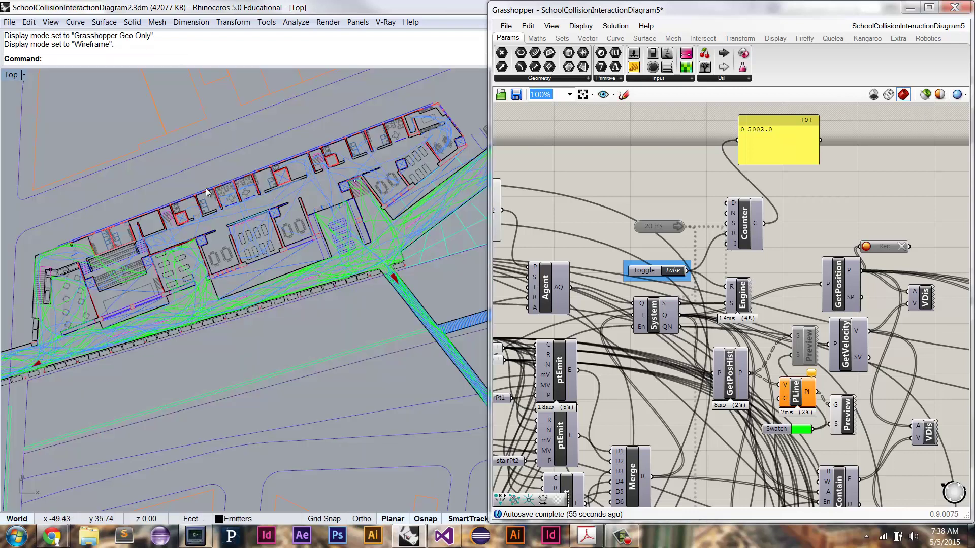
right_click_drag(228, 198, 227, 208)
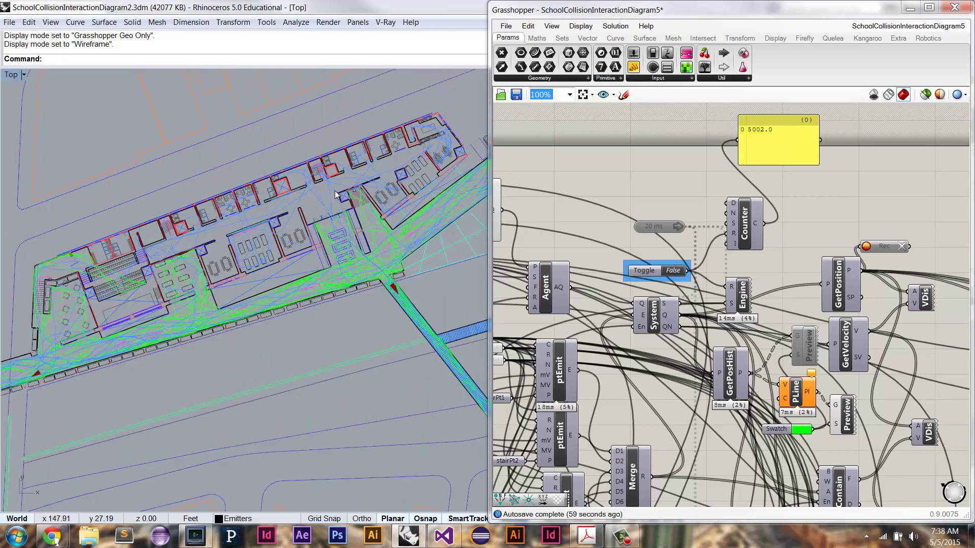
left_click(24, 75)
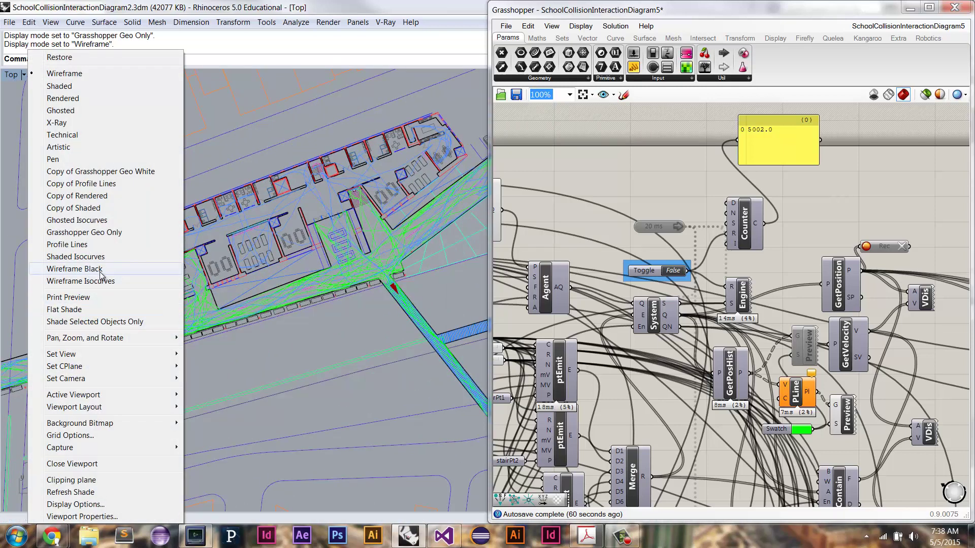
left_click(102, 269)
right_click_drag(237, 219, 237, 245)
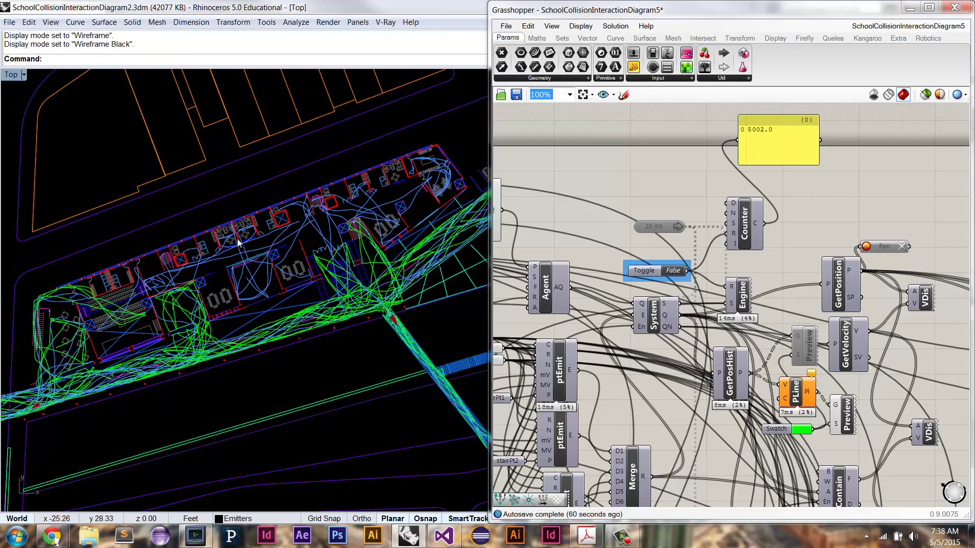
Turn off the preview of the blue trails' Preview component in the lower part of the definition, leaving the green trails displayed.
right_click_drag(731, 364, 724, 294)
right_click_drag(816, 348, 779, 321)
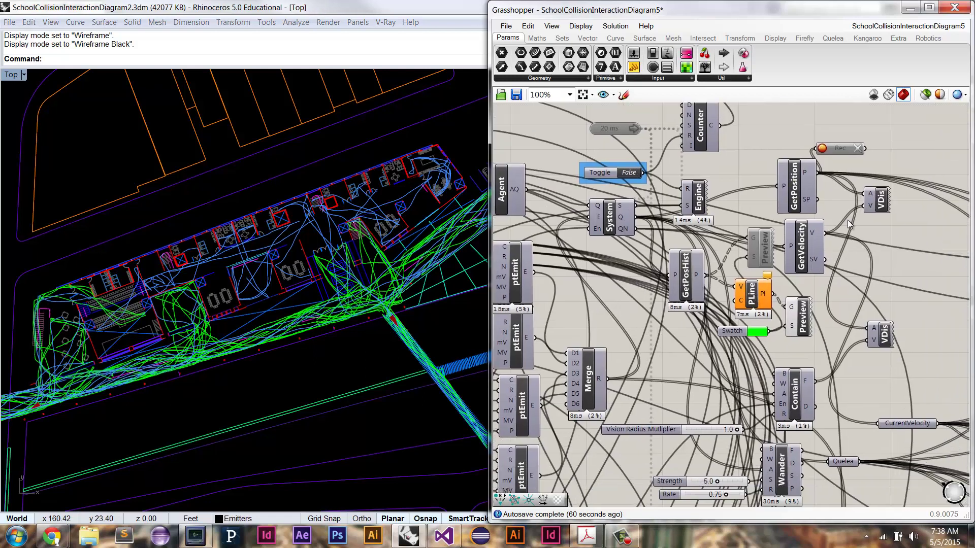
scroll(767, 313, "down", 3)
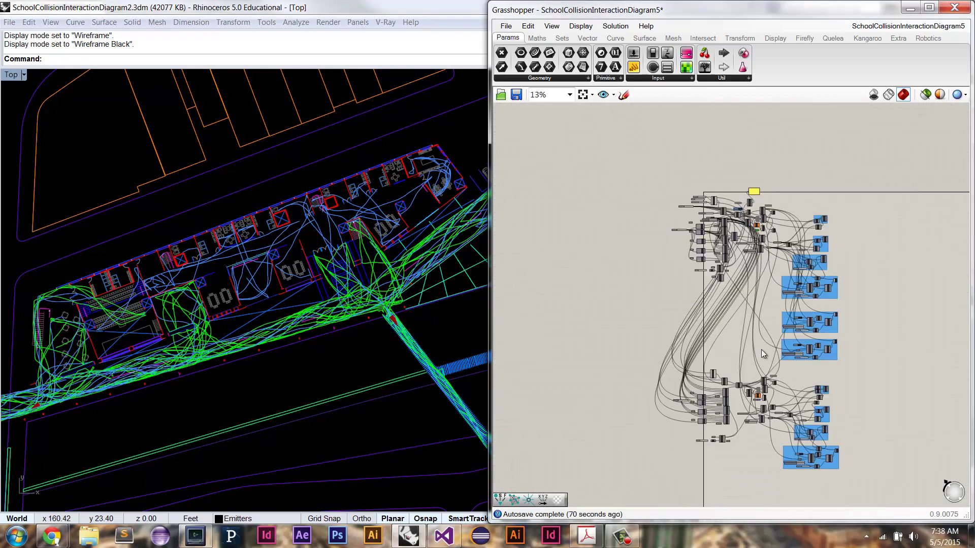
scroll(750, 367, "up", 2)
right_click(776, 365)
left_click(792, 390)
right_click_drag(760, 237, 756, 353)
scroll(756, 353, "down", 4)
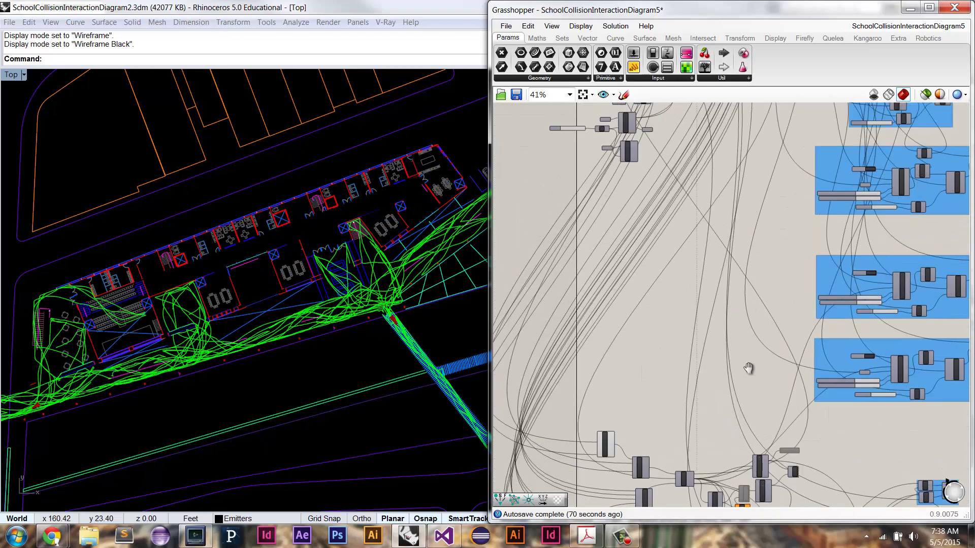
scroll(732, 250, "up", 4)
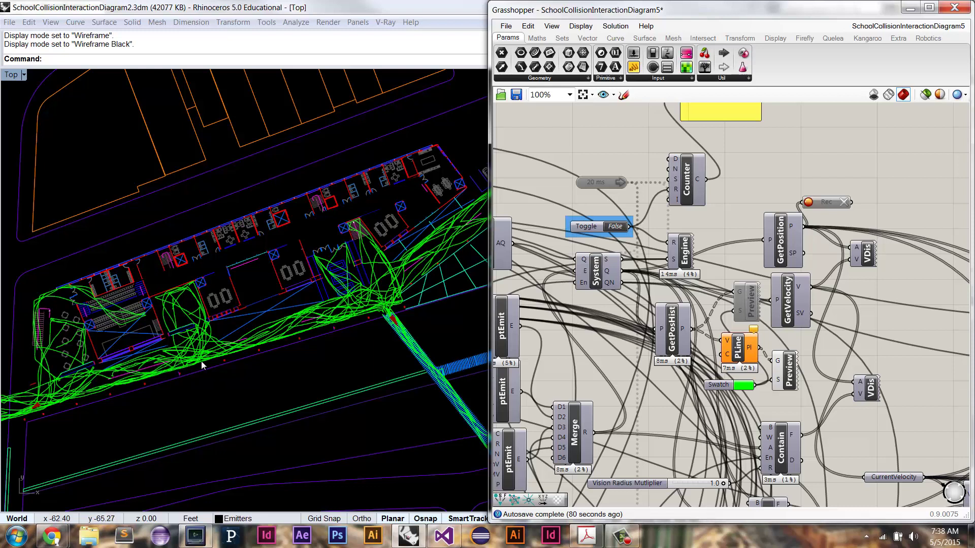
Examine the green agent trails against the floor plan, from the bridge junction along the corridor to the auditorium end and back.
right_click_drag(311, 315, 279, 321)
scroll(325, 316, "up", 2)
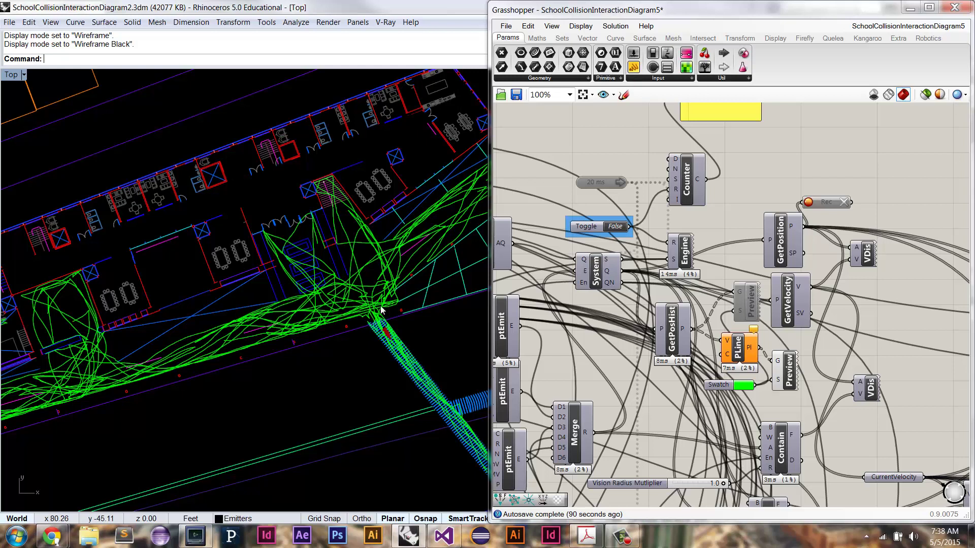
right_click_drag(346, 297, 332, 319)
right_click_drag(205, 358, 330, 308)
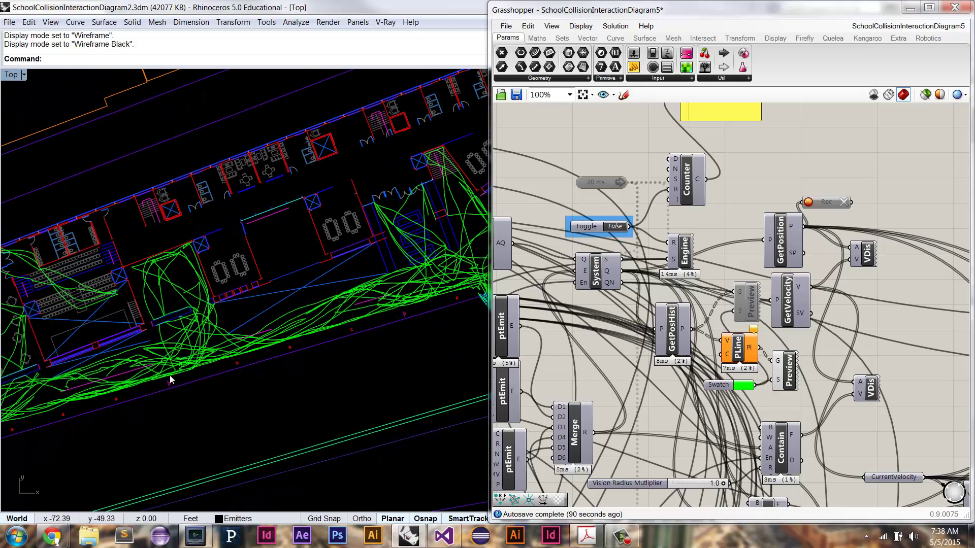
right_click_drag(175, 386, 294, 356)
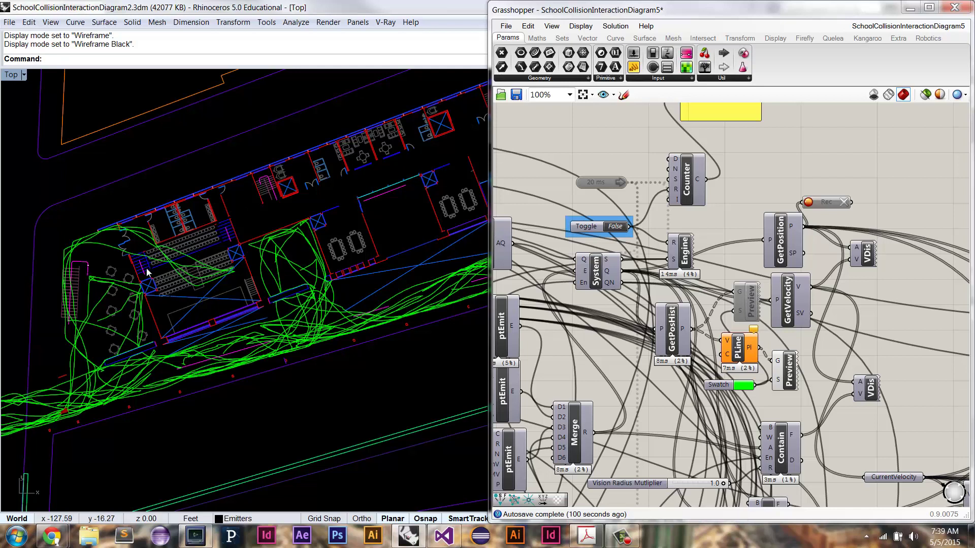
right_click_drag(188, 300, 285, 253)
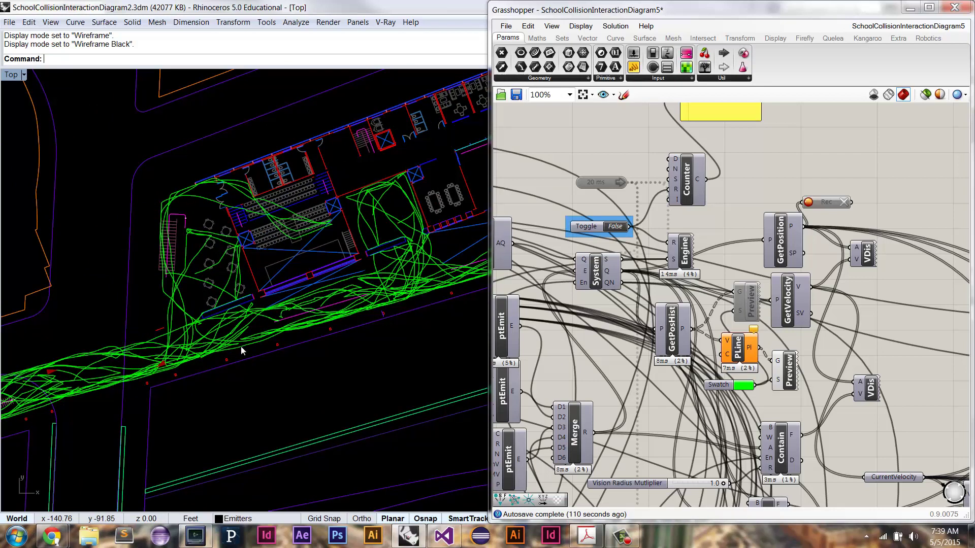
right_click_drag(274, 317, 189, 363)
right_click_drag(249, 322, 155, 349)
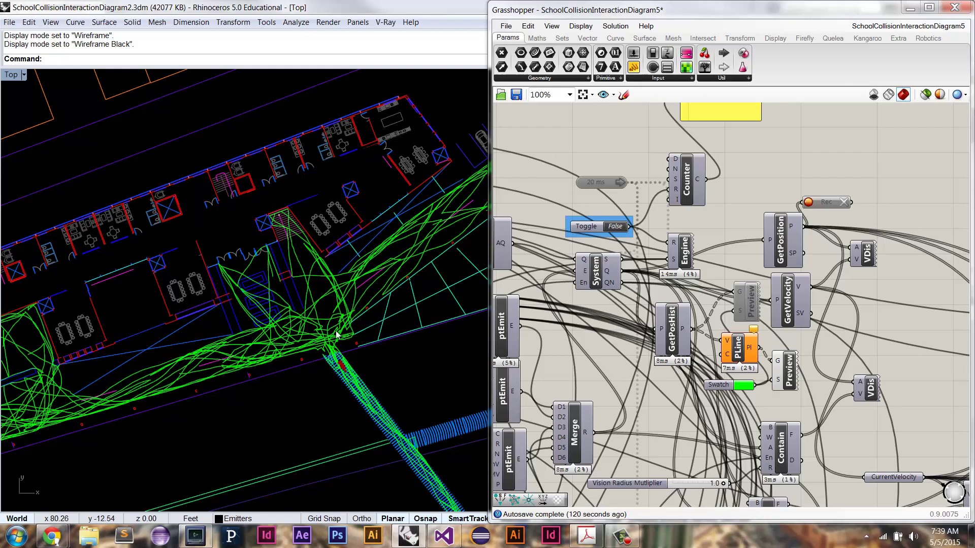
right_click_drag(242, 329, 279, 305)
Turn off the green trails' Preview component, turn on the blue trails' one, and view the blue trails over the building.
right_click(786, 363)
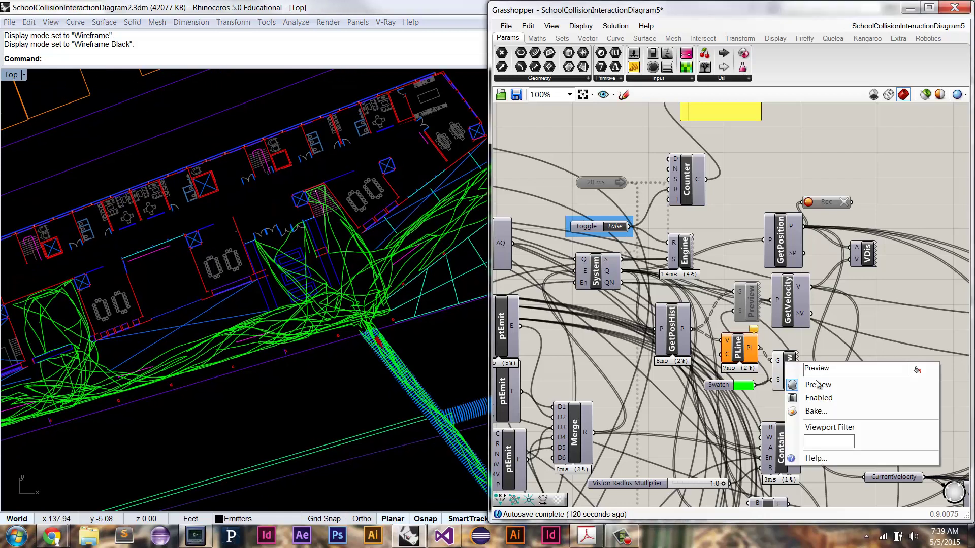
left_click(812, 381)
scroll(818, 391, "down", 6)
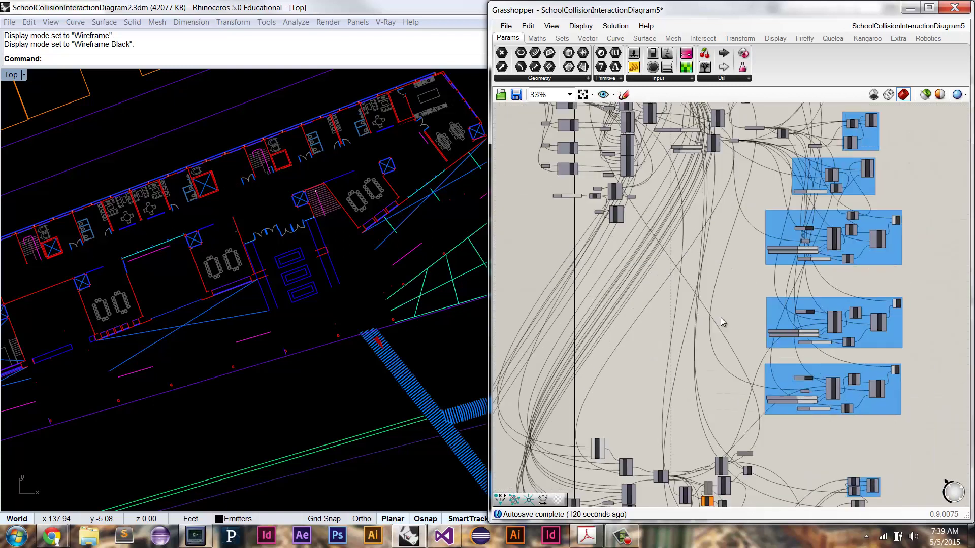
scroll(709, 360, "up", 7)
right_click(712, 310)
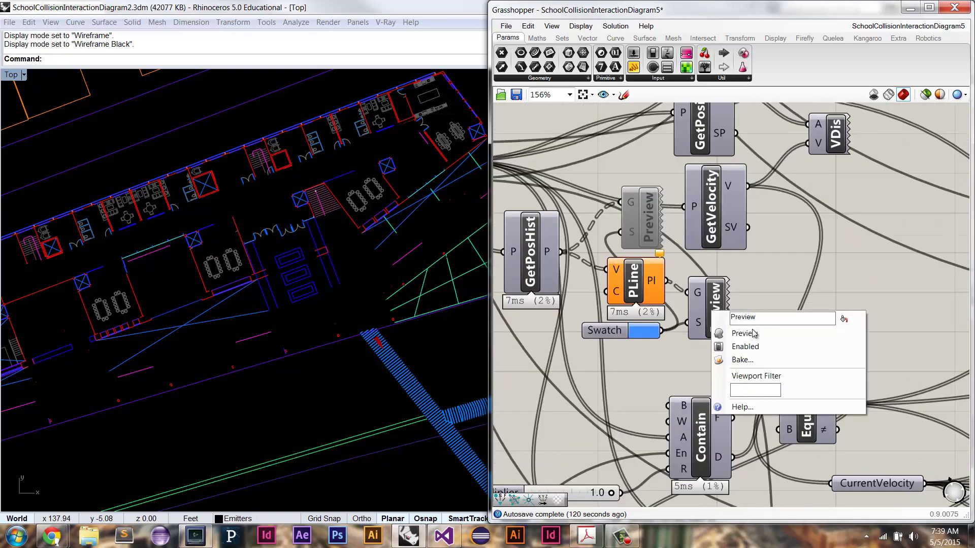
left_click(731, 333)
scroll(285, 283, "down", 5)
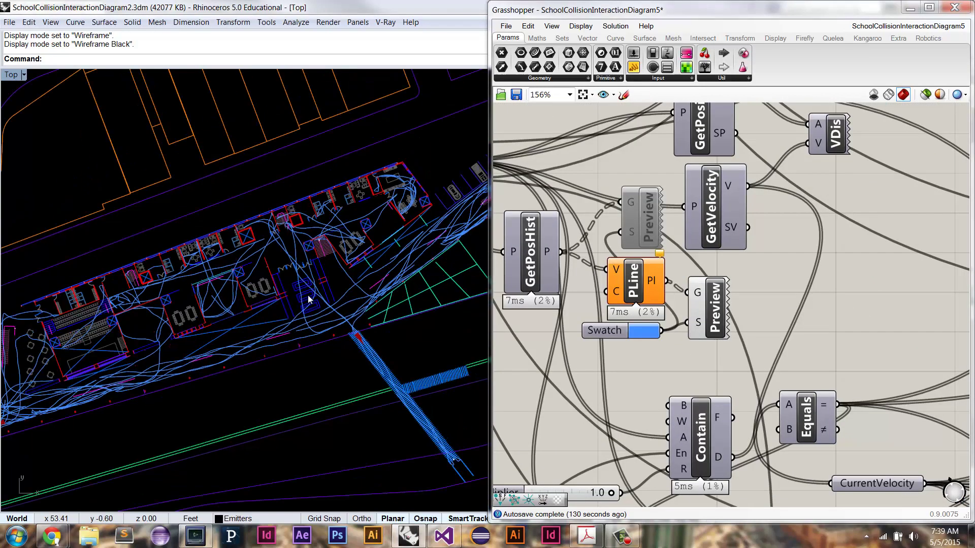
right_click_drag(299, 301, 333, 288)
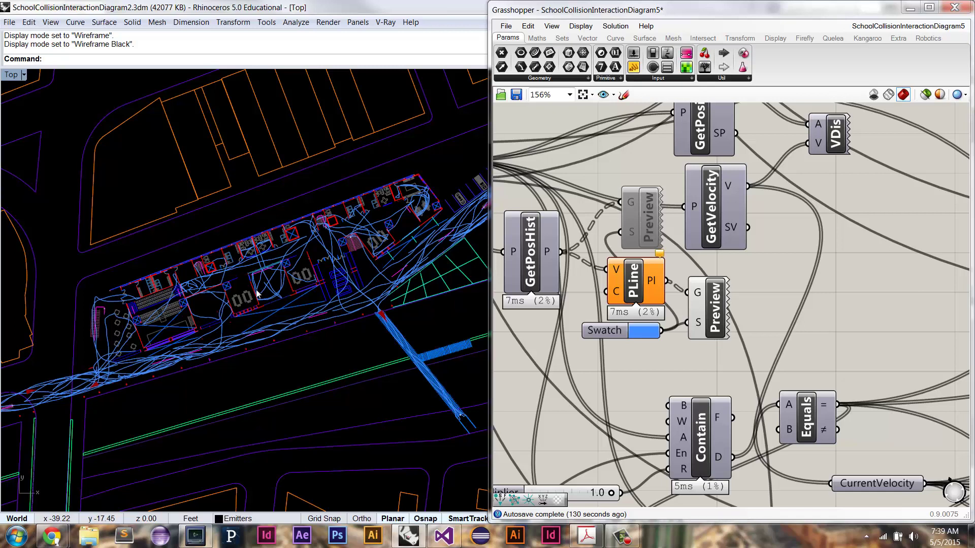
Examine the blue agent trails against the floor plan, from the bridge junction past the classrooms to the auditorium end and back.
scroll(335, 251, "up", 2)
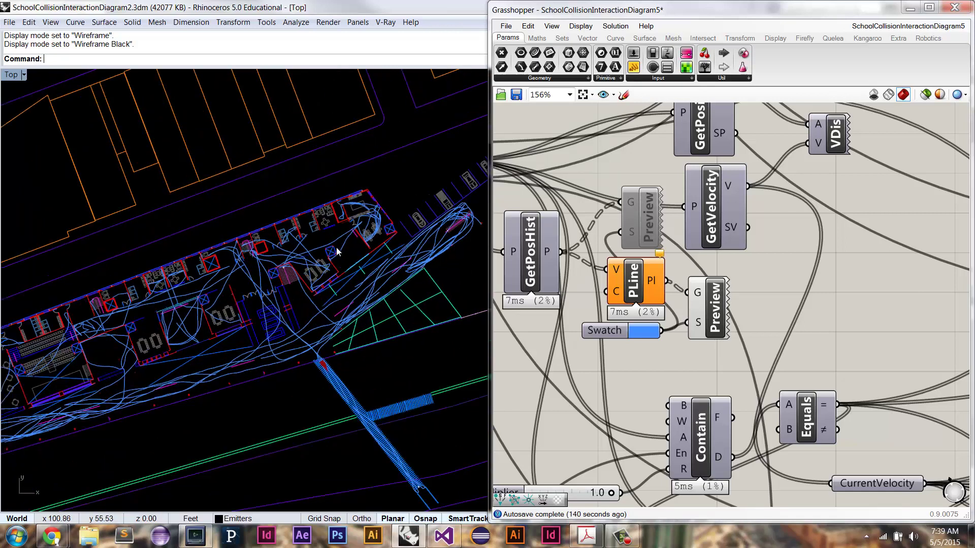
scroll(336, 249, "up", 1)
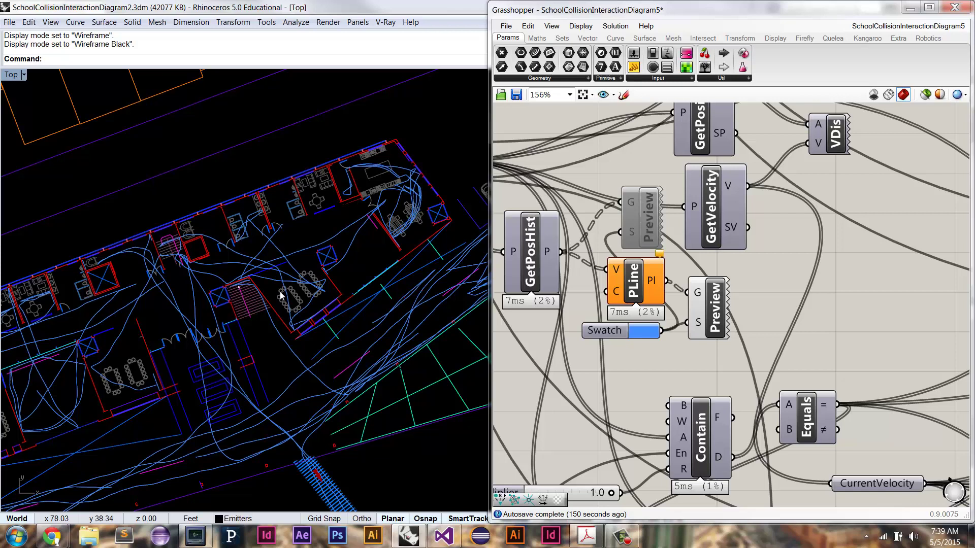
right_click_drag(225, 293, 268, 279)
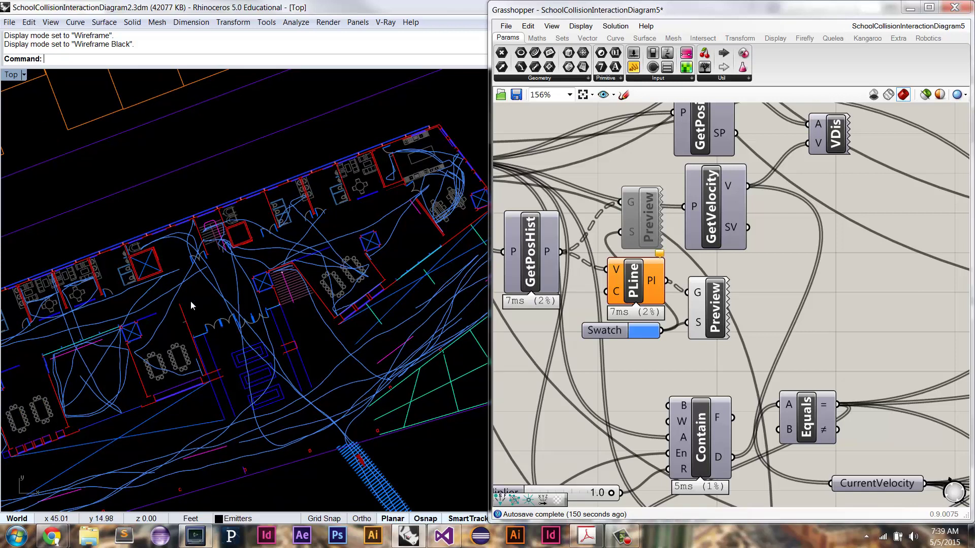
right_click_drag(238, 321, 296, 281)
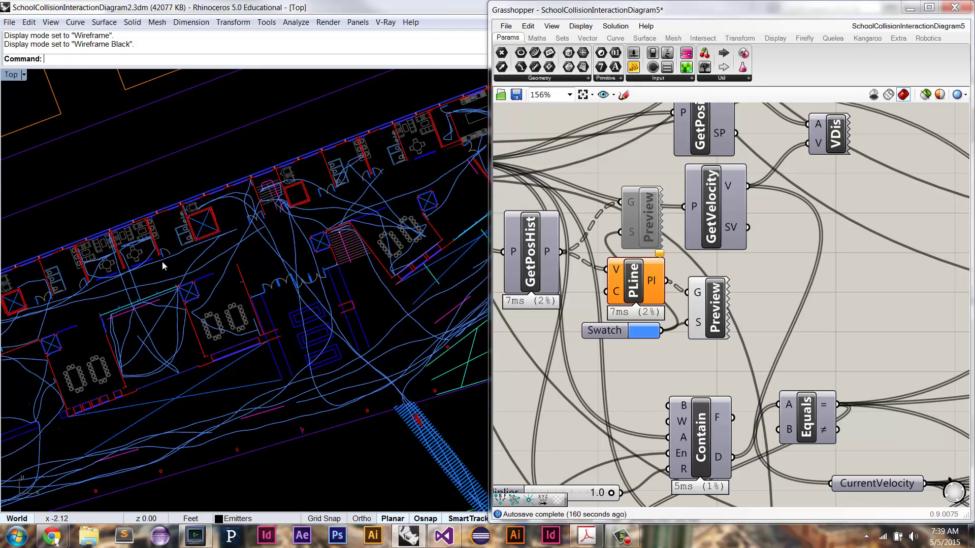
right_click_drag(103, 270, 210, 291)
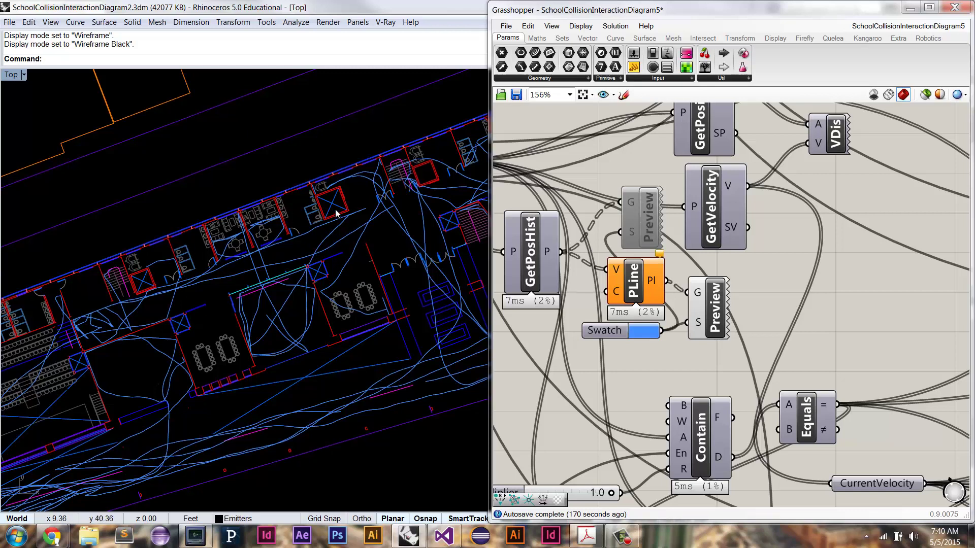
right_click_drag(272, 251, 225, 259)
right_click_drag(297, 254, 236, 252)
right_click_drag(162, 277, 247, 288)
right_click_drag(178, 306, 248, 263)
right_click_drag(311, 242, 264, 256)
right_click_drag(184, 297, 345, 401)
Turn on the preview of the green trails' Preview component so green and blue trails display together.
scroll(726, 236, "down", 8)
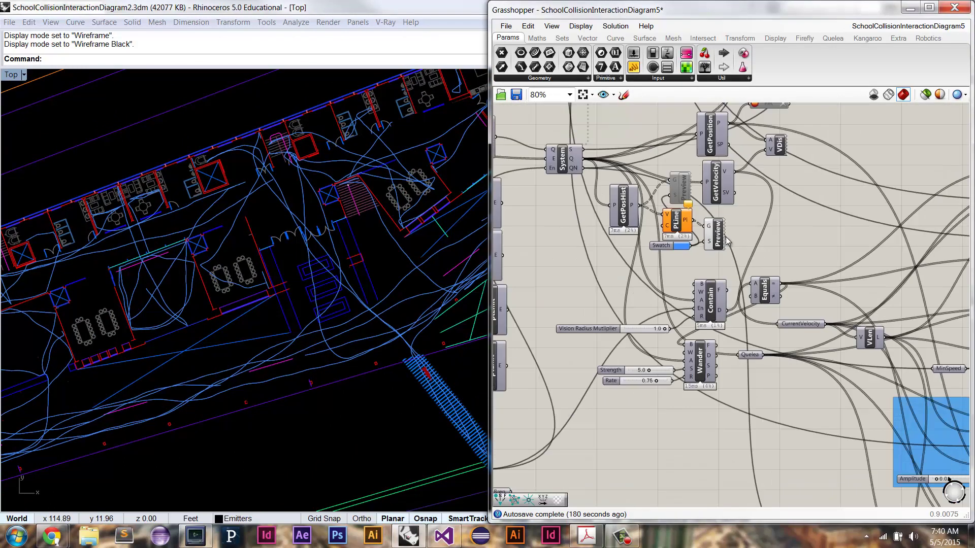
scroll(699, 249, "up", 7)
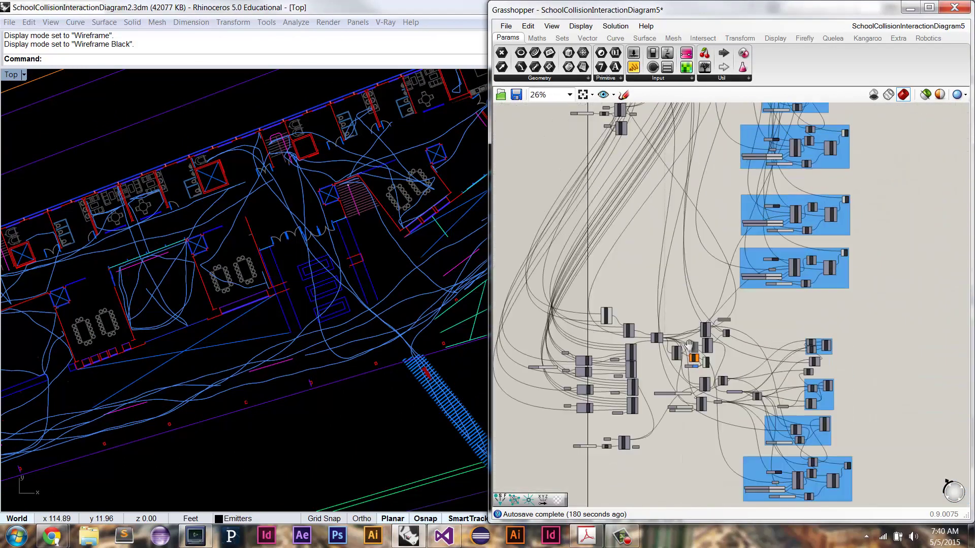
right_click(740, 227)
left_click(779, 251)
Compare the overlaid green and blue trails at the auditorium end, along the corridor, at the bridge junction, and over the whole building.
right_click_drag(311, 270, 330, 255)
mouse_move(269, 345)
right_mouse_down()
mouse_move(274, 305)
mouse_move(246, 282)
right_mouse_up()
mouse_move(45, 365)
right_mouse_down()
mouse_move(121, 324)
mouse_move(197, 315)
right_mouse_up()
scroll(126, 322, "down", 1)
scroll(112, 325, "down", 1)
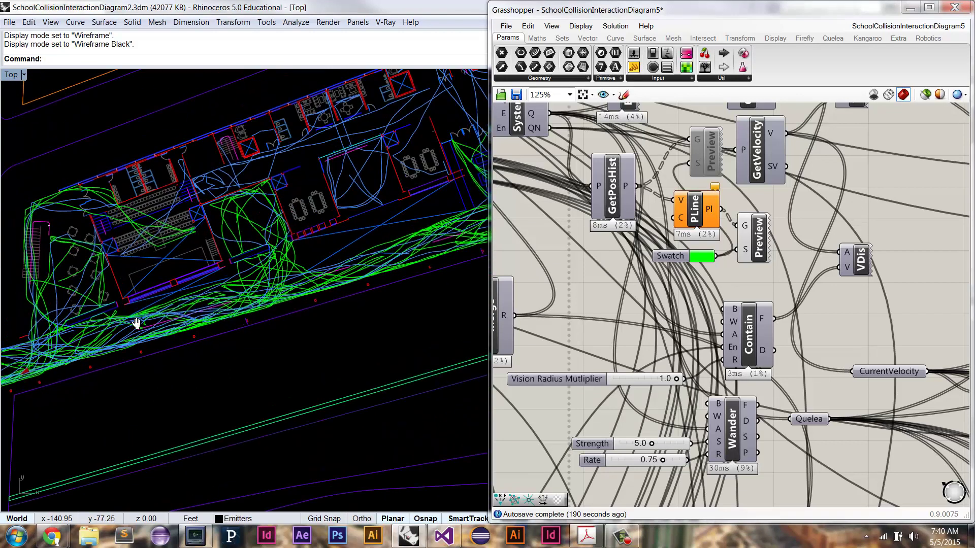
right_click_drag(97, 332, 127, 320)
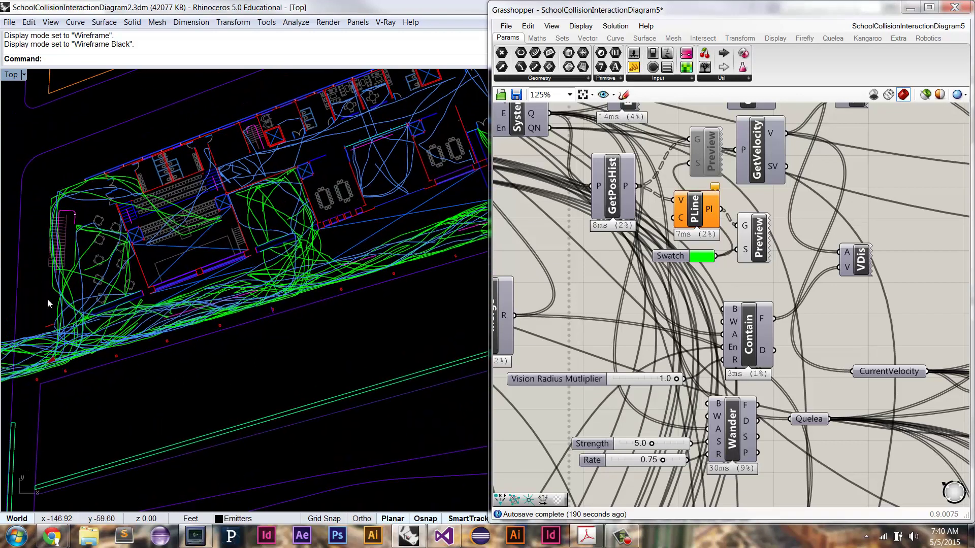
scroll(312, 300, "up", 5)
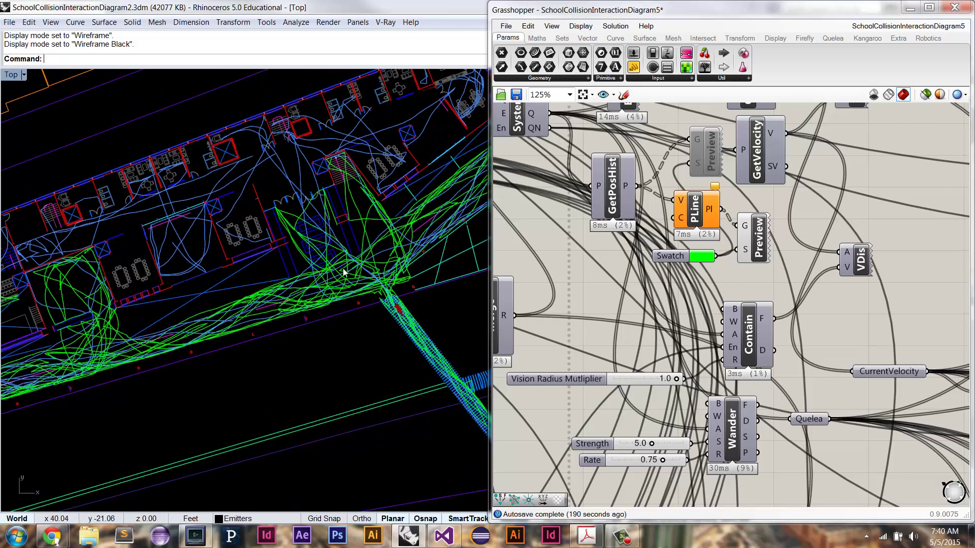
scroll(369, 278, "down", 2)
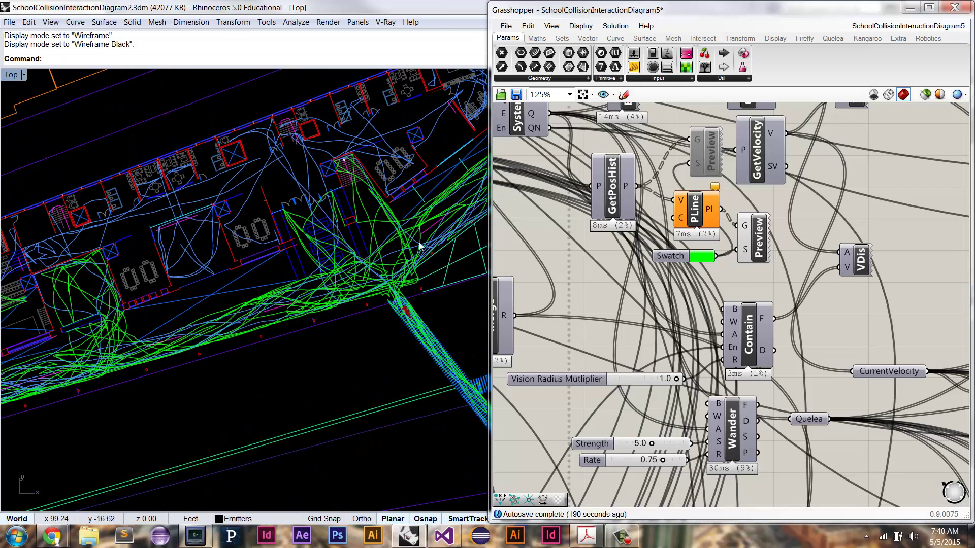
right_click_drag(330, 246, 290, 289)
scroll(281, 308, "down", 4)
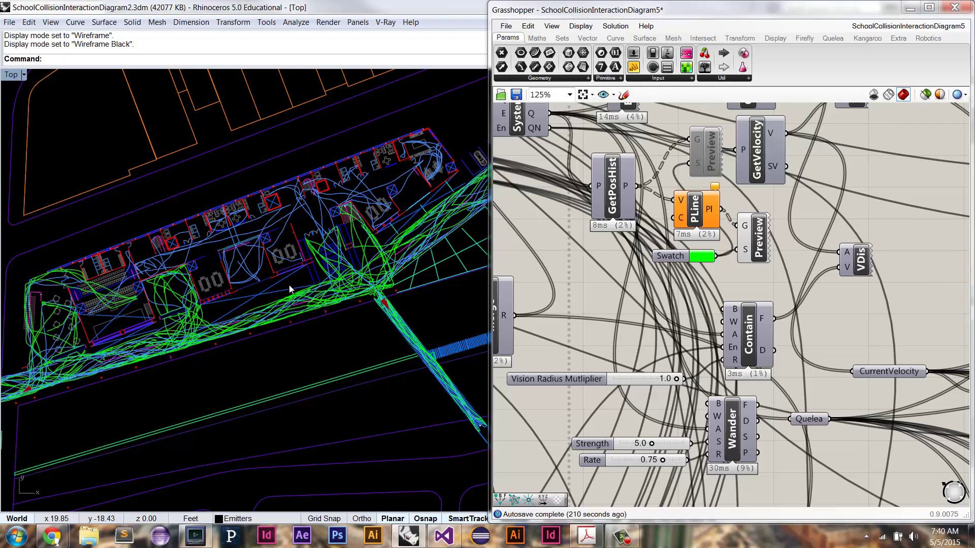
Inspect the AvoidCollision component and the Equals component's equality output in the "Slow down when there is a potential collision" group.
right_click_drag(658, 310, 595, 282)
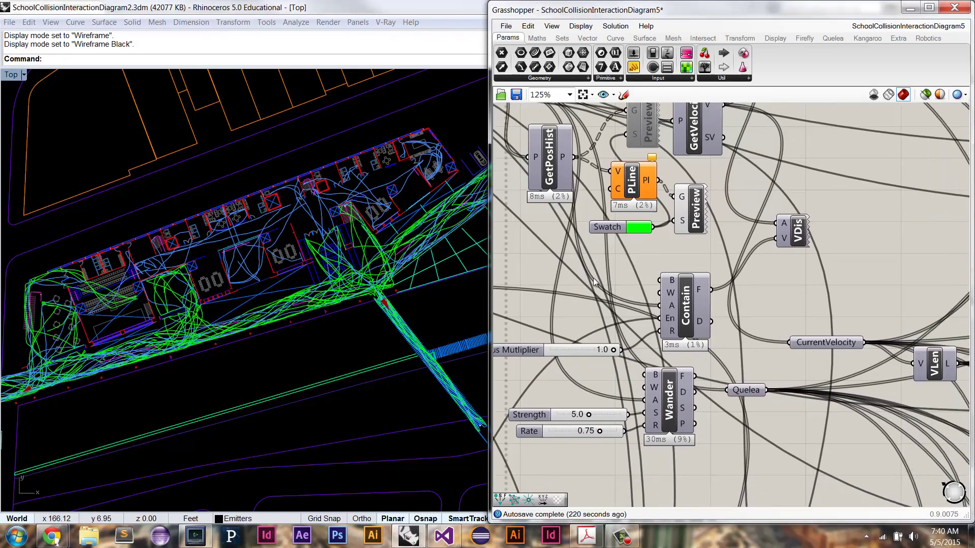
scroll(594, 278, "down", 4)
right_click_drag(818, 480, 742, 374)
scroll(742, 375, "up", 4)
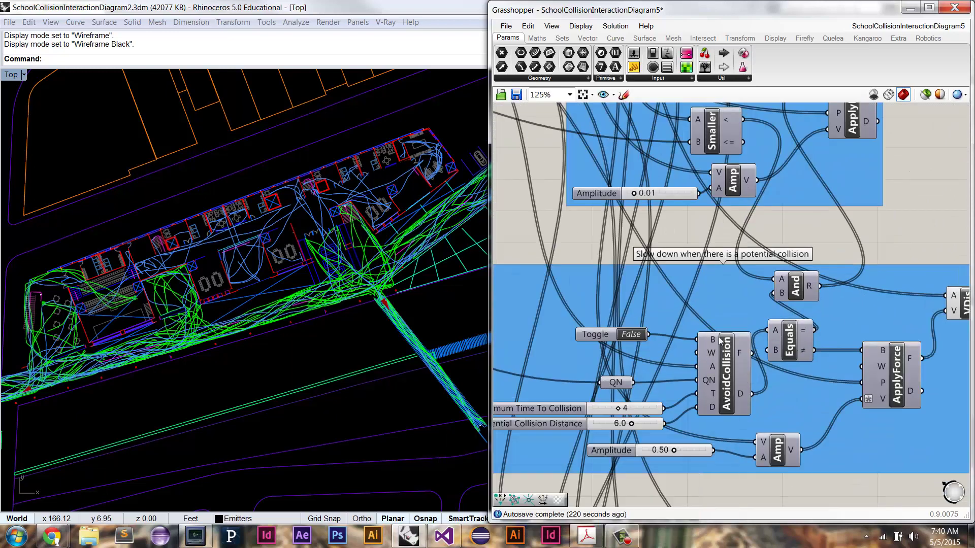
left_click(730, 374)
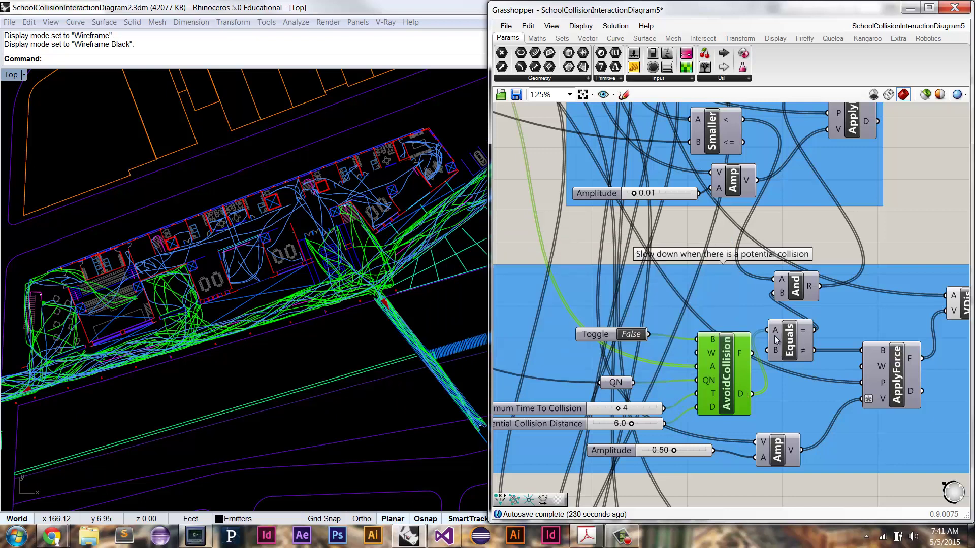
mouse_move(804, 335)
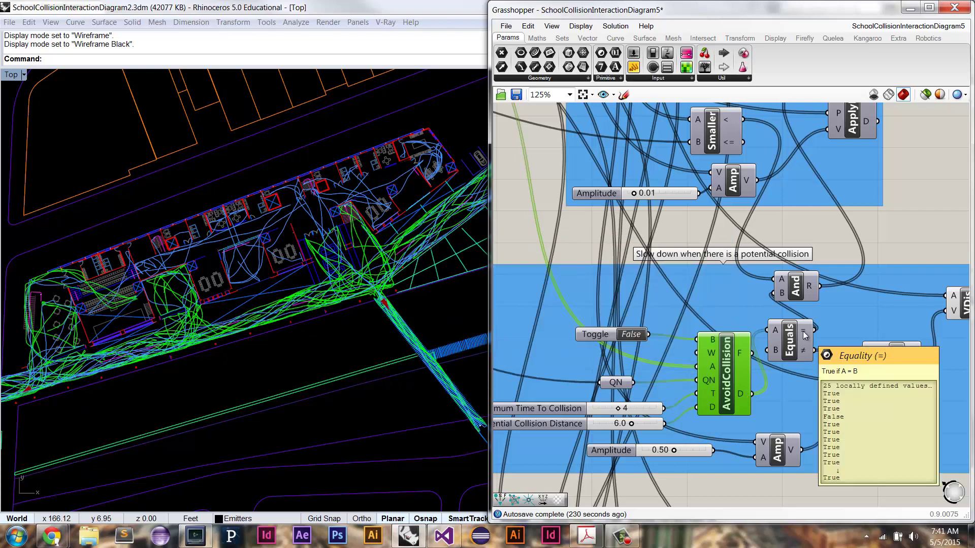
right_click_drag(803, 334, 777, 322)
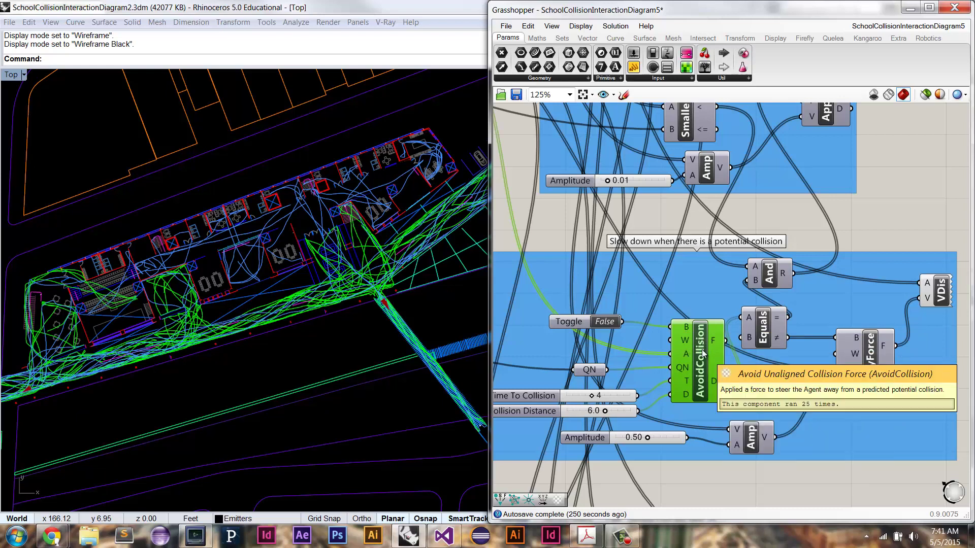
Examine the upstream part of the green agents' definition, around the System, Agent, Merge and ptEmit components.
right_click_drag(677, 320, 850, 436)
scroll(730, 339, "down", 3)
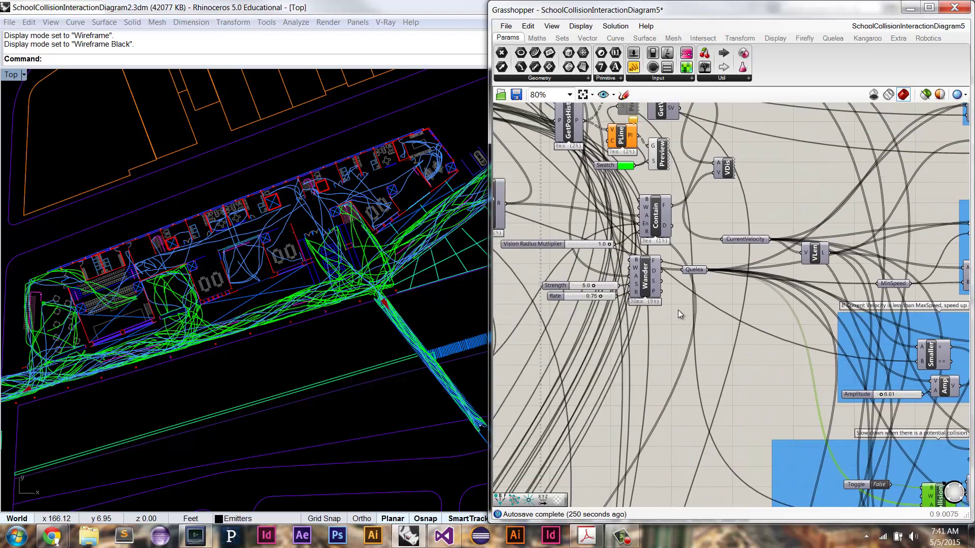
right_click_drag(647, 293, 749, 379)
right_click_drag(685, 310, 710, 350)
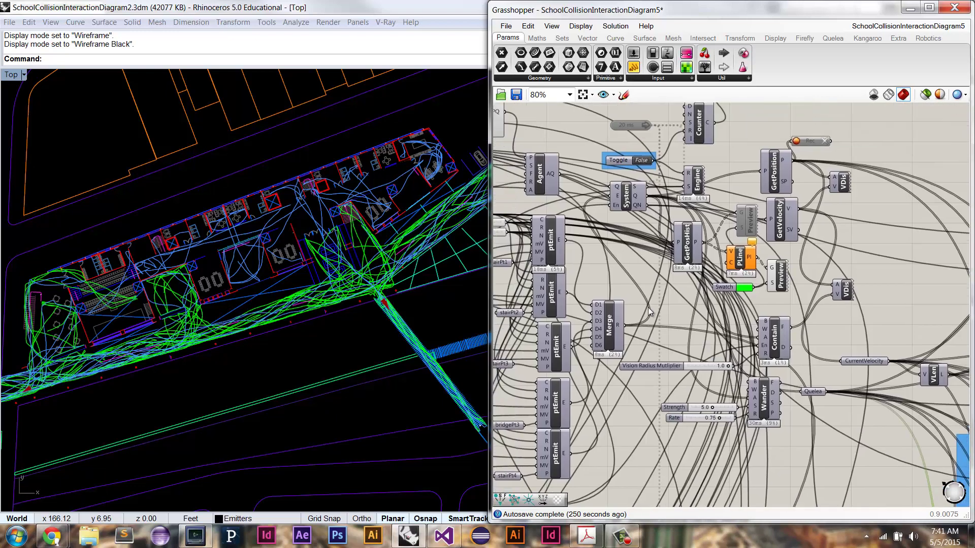
right_click_drag(660, 313, 730, 338)
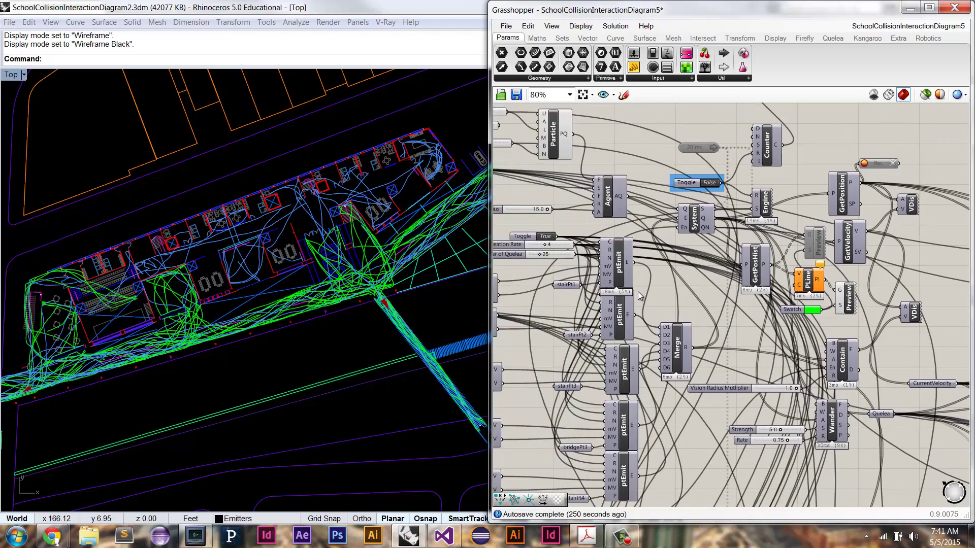